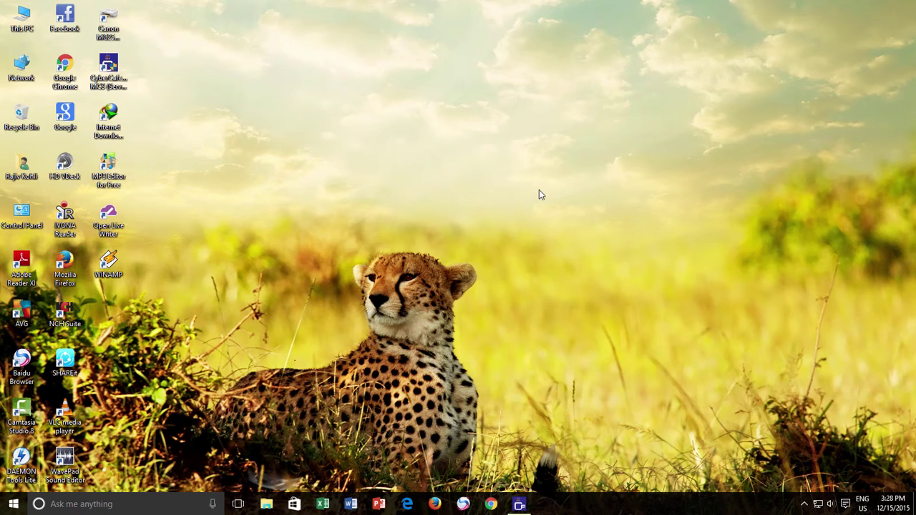
- Through desktop Personalize settings, set the lock screen background to Windows spotlight
right_click(538, 191)
left_click(581, 325)
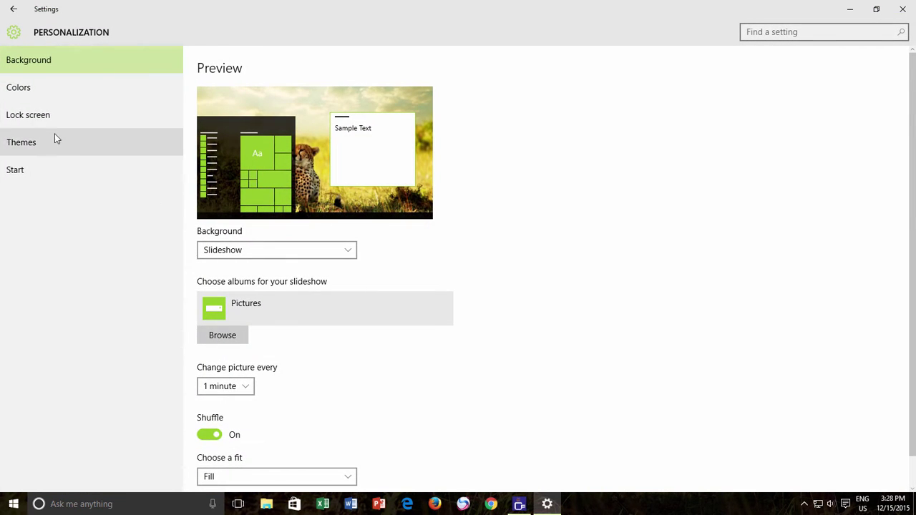
left_click(41, 122)
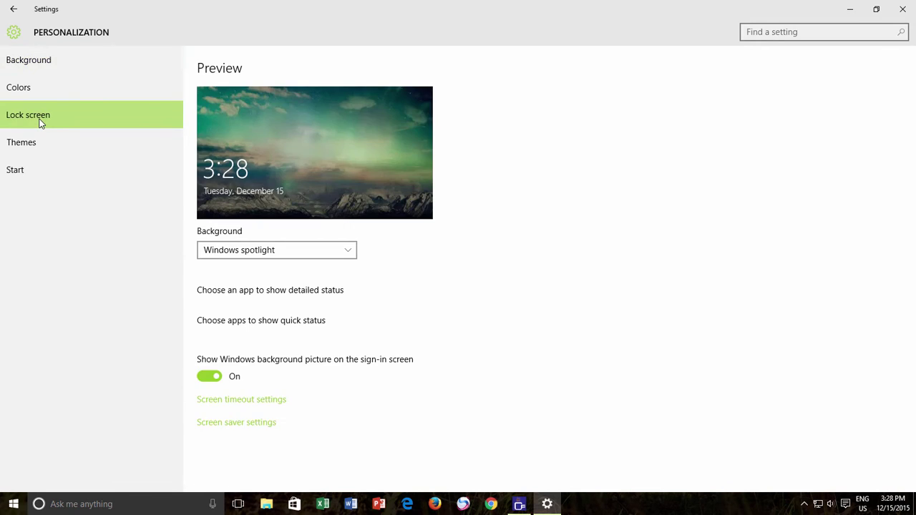
left_click(322, 314)
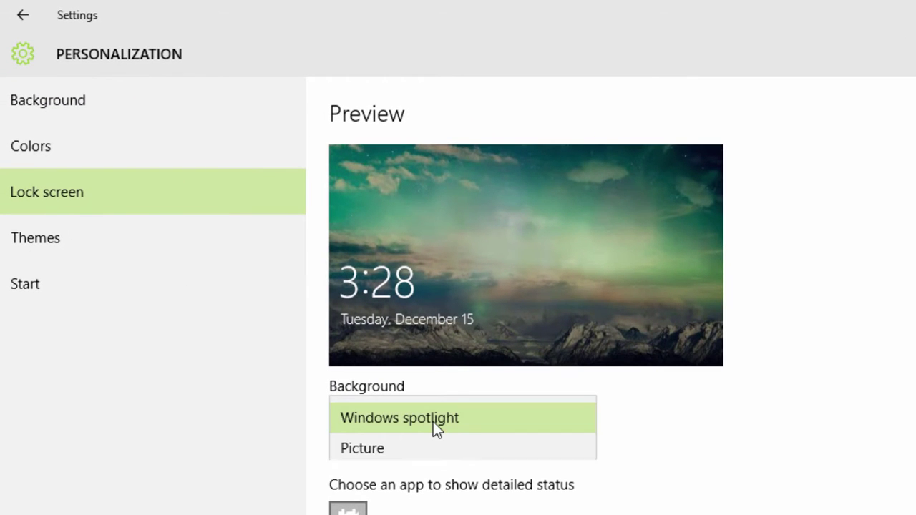
left_click(425, 422)
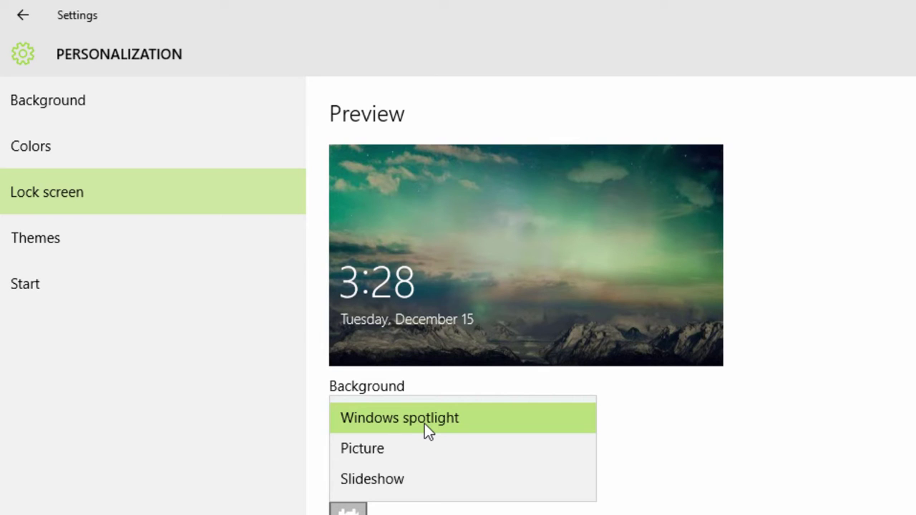
left_click(424, 424)
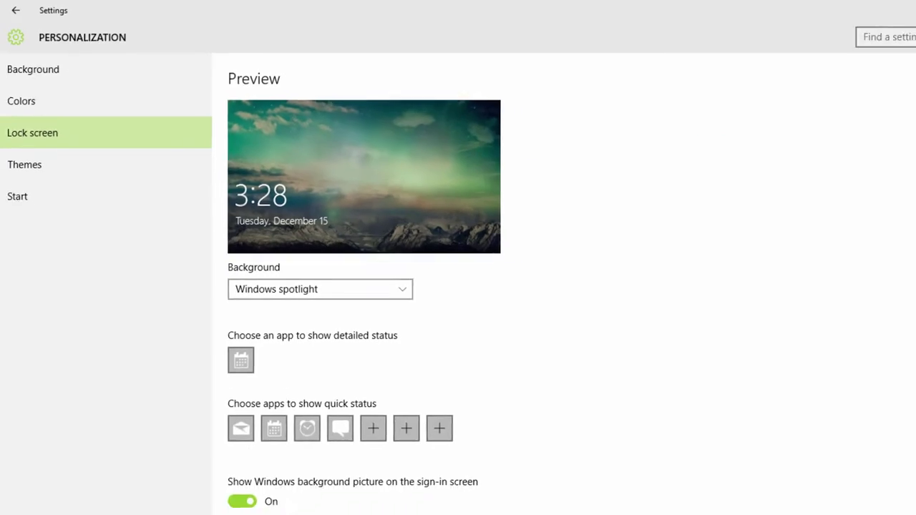
- Close Settings and lock the PC from the Start menu's user account options
left_click(903, 10)
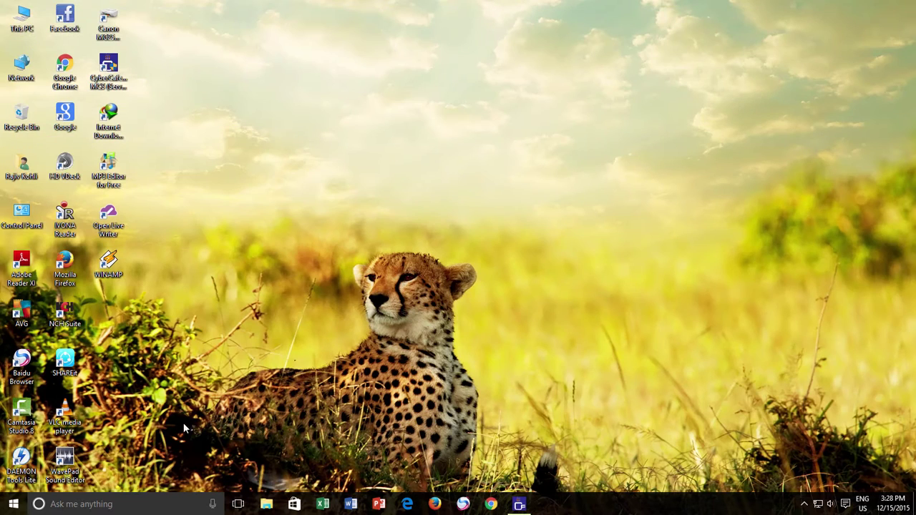
left_click(7, 508)
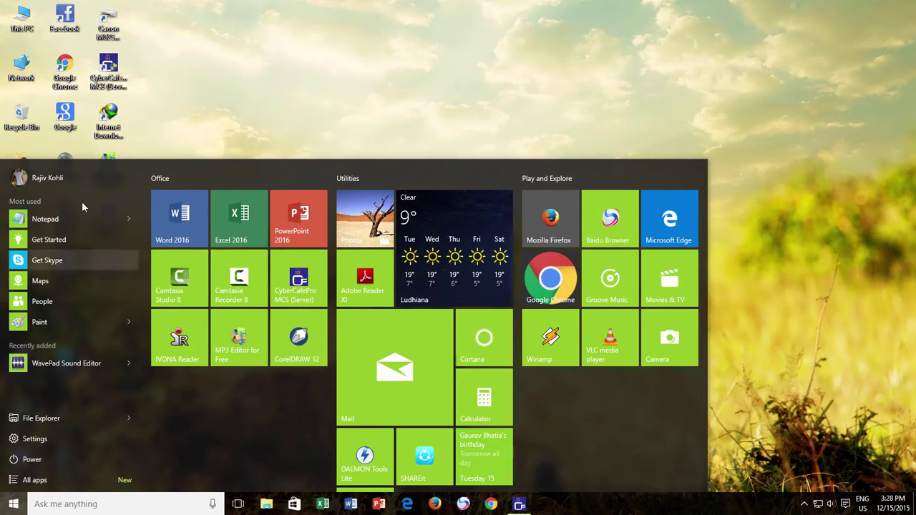
left_click(69, 177)
left_click(52, 224)
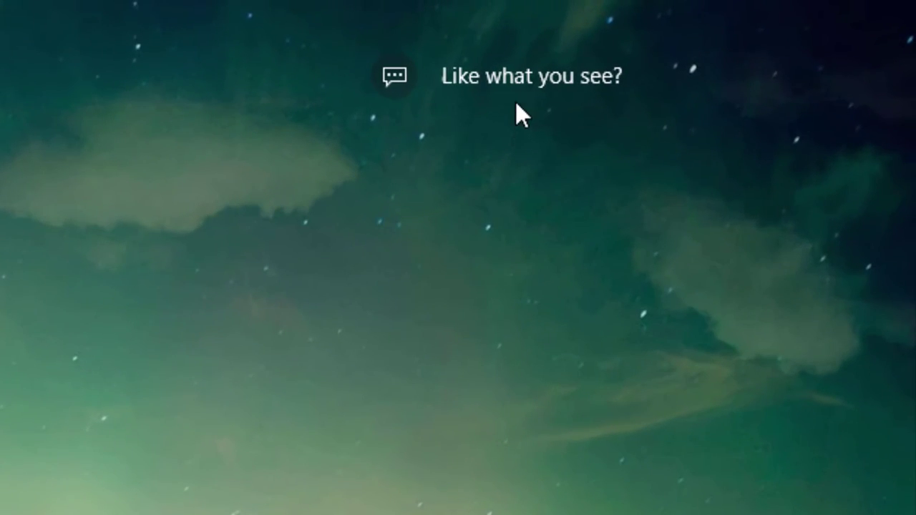
- Mark the aurora spotlight picture 'Not a fan' for a new image, then return to the desktop
left_click(516, 91)
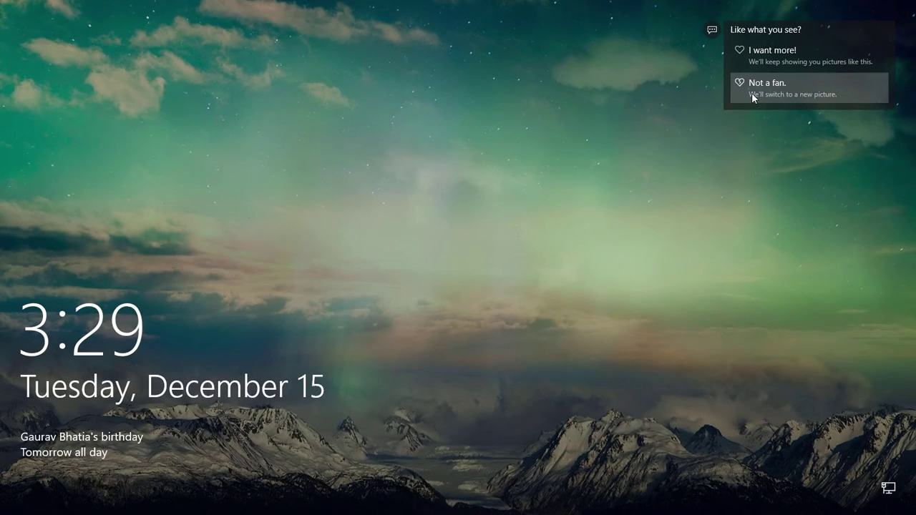
left_click(752, 93)
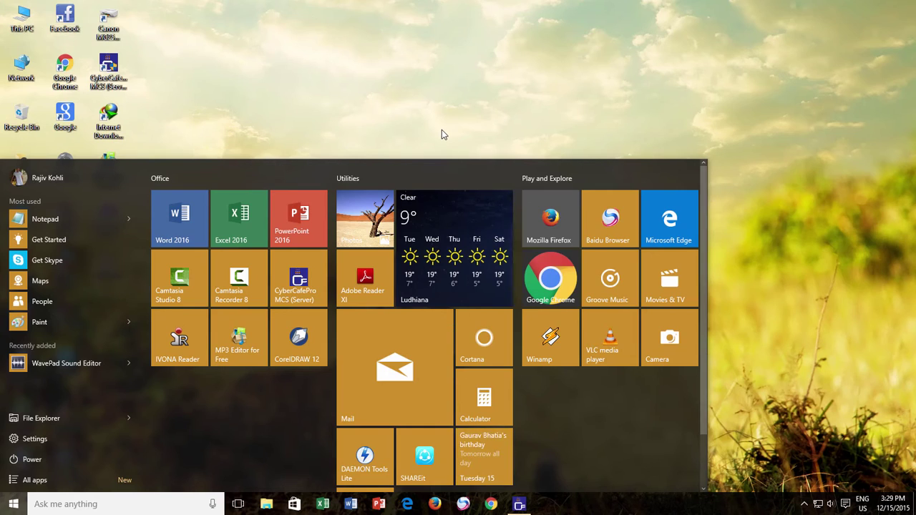
left_click(442, 135)
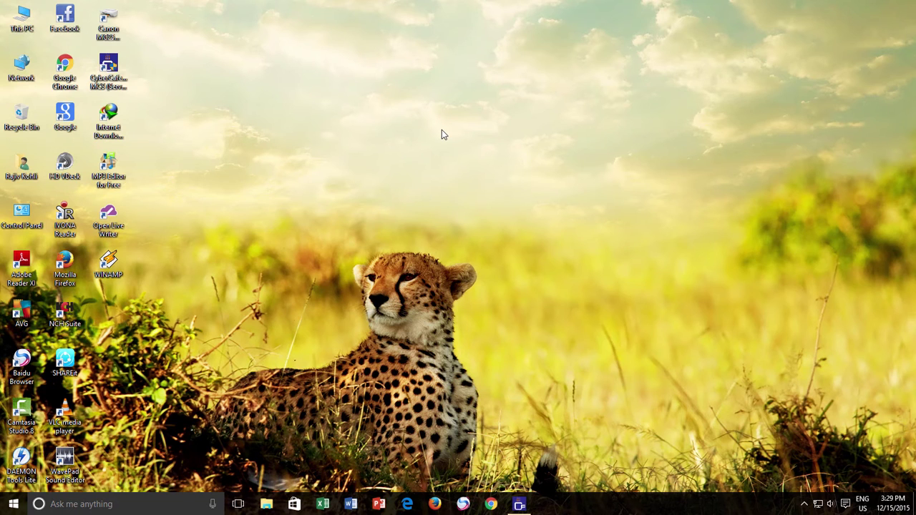
- Navigate This PC > Local Disk (C:) > Users > the user's profile folder
double_click(28, 14)
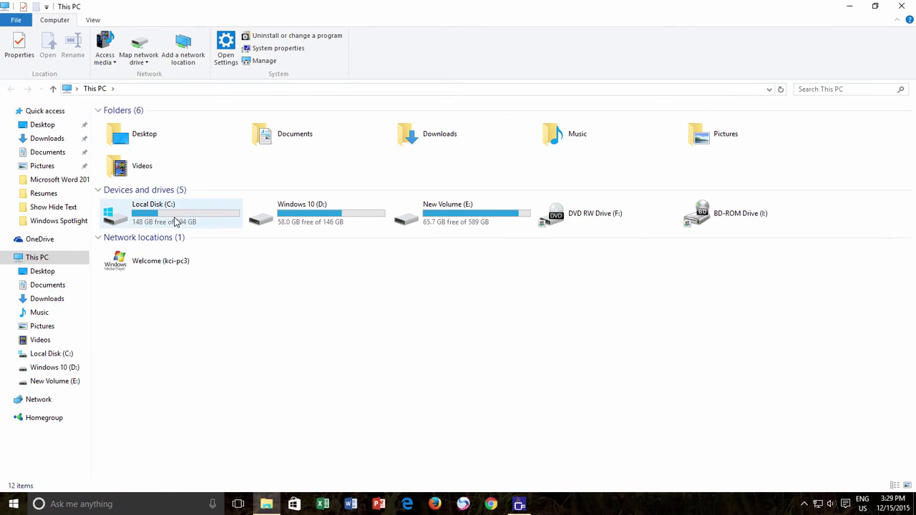
mouse_move(172, 224)
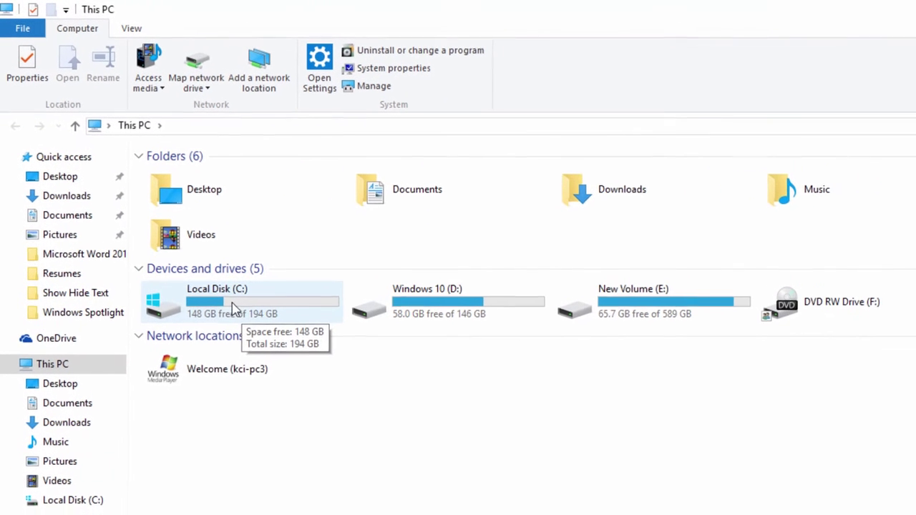
double_click(229, 309)
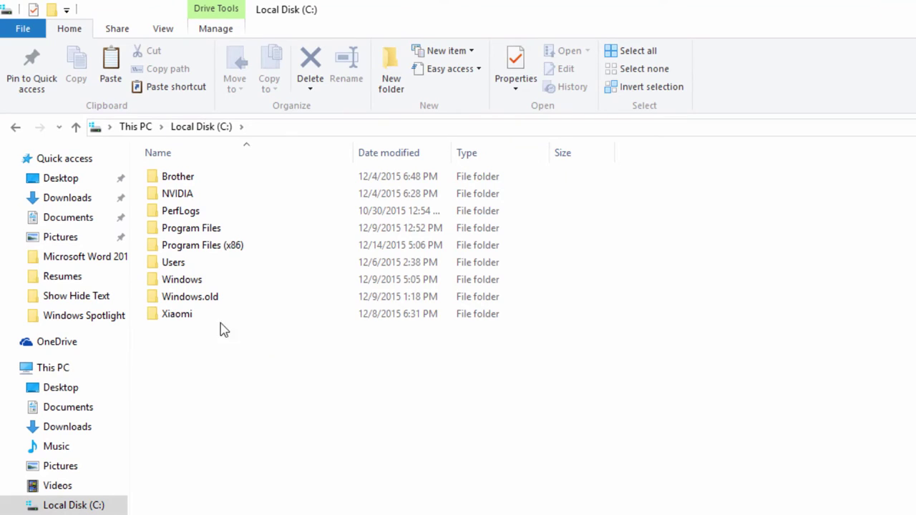
double_click(176, 264)
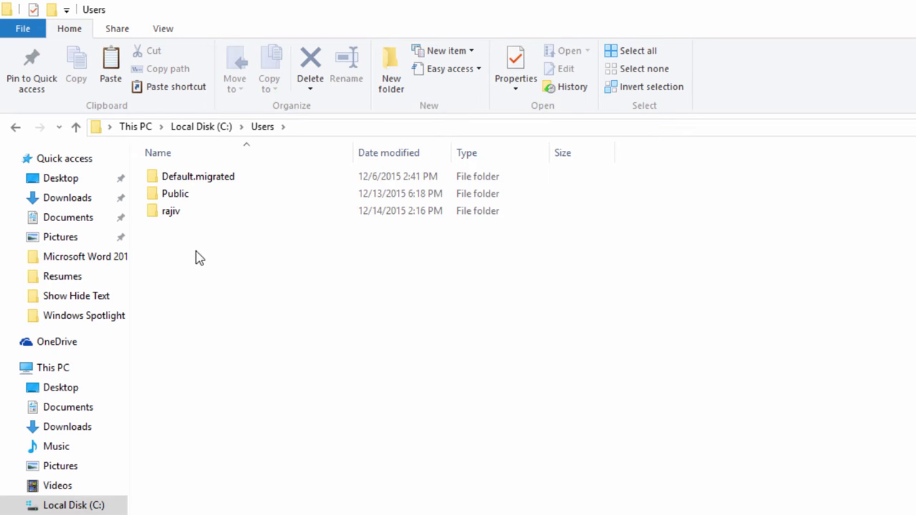
double_click(168, 214)
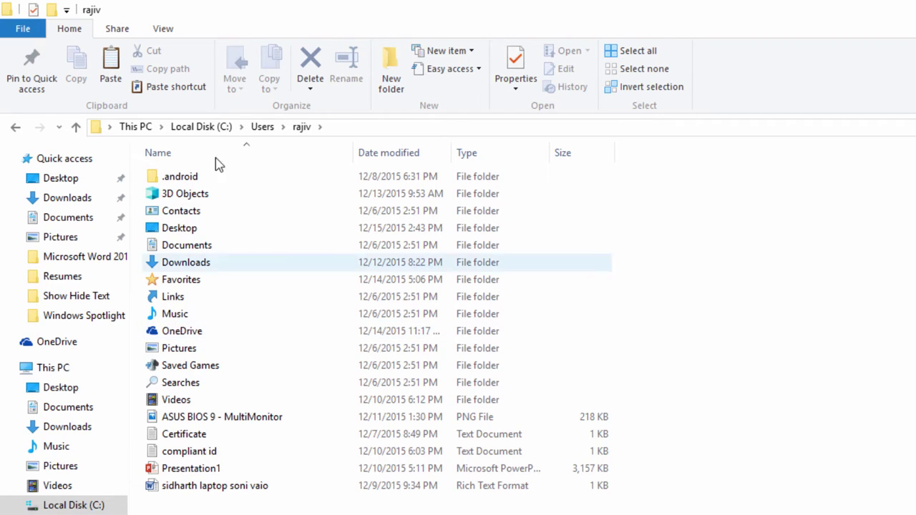
- Turn on hidden items and open AppData > Local
left_click(164, 32)
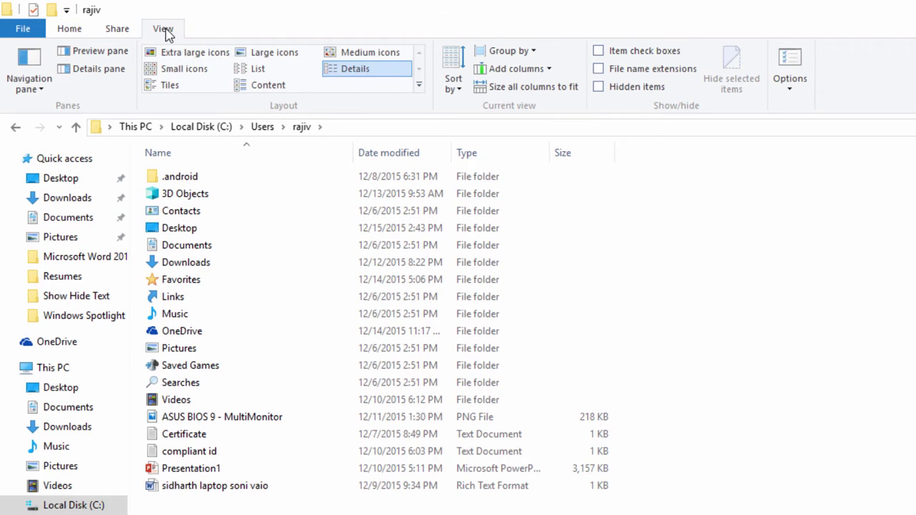
left_click(599, 88)
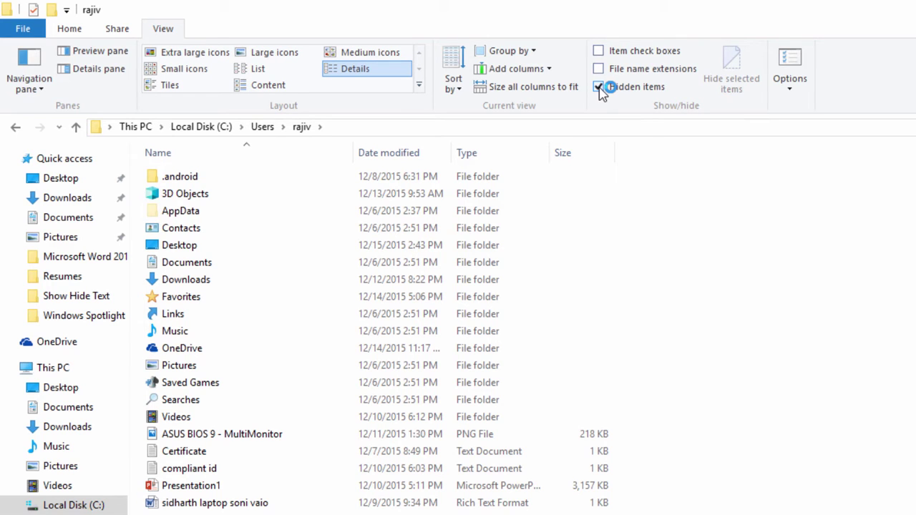
left_click(184, 213)
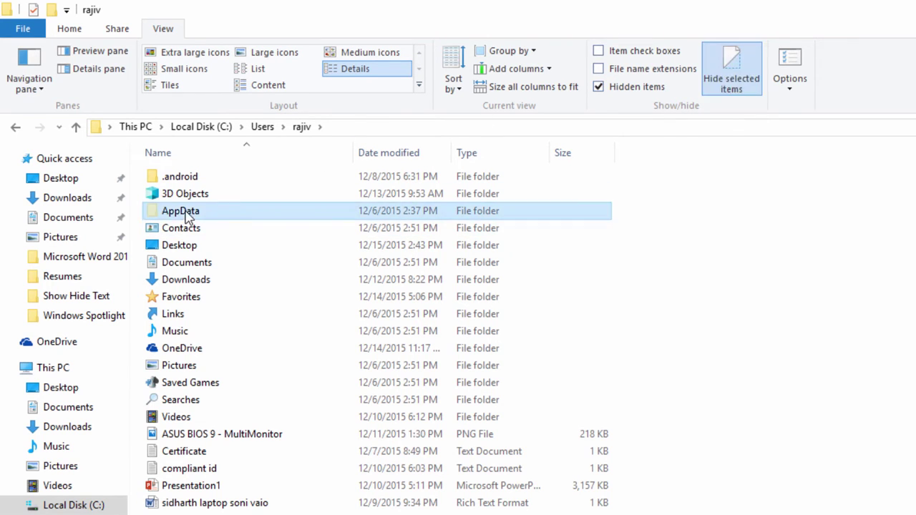
double_click(185, 213)
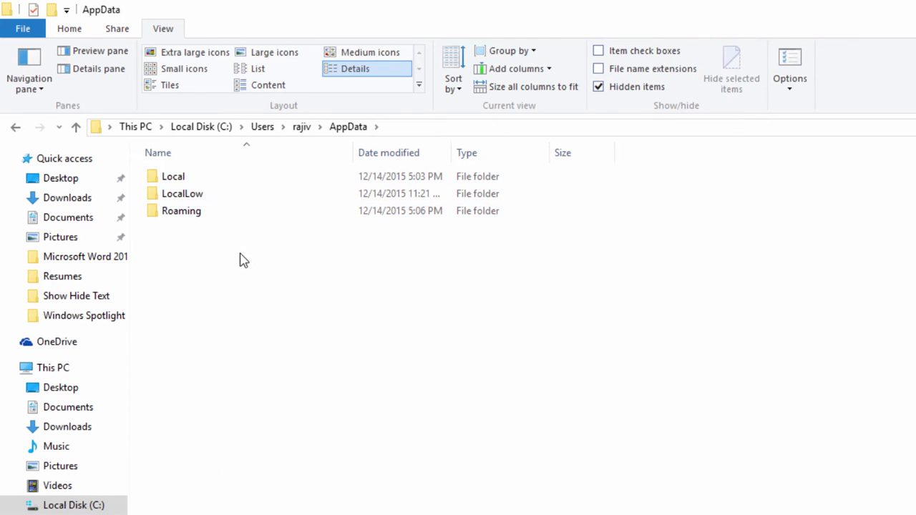
double_click(176, 179)
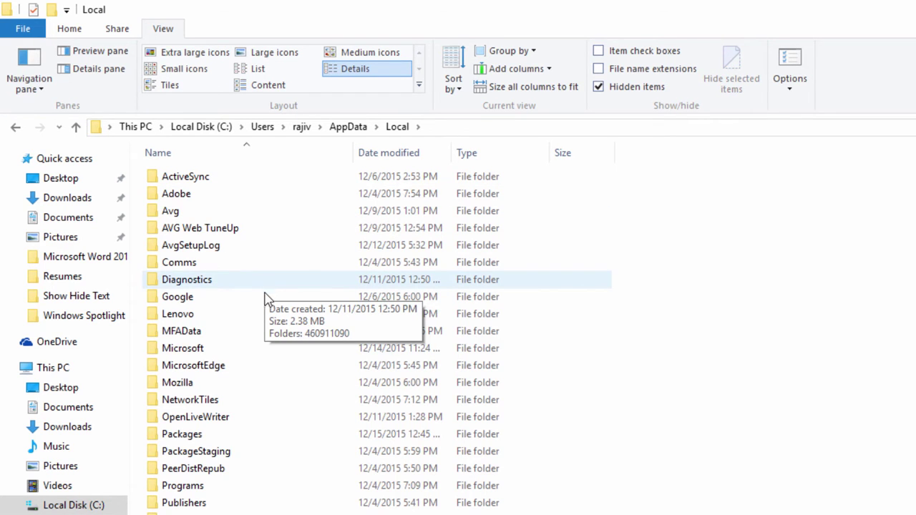
- Open Packages > ContentDeliveryManager > LocalState > Assets
left_click(212, 434)
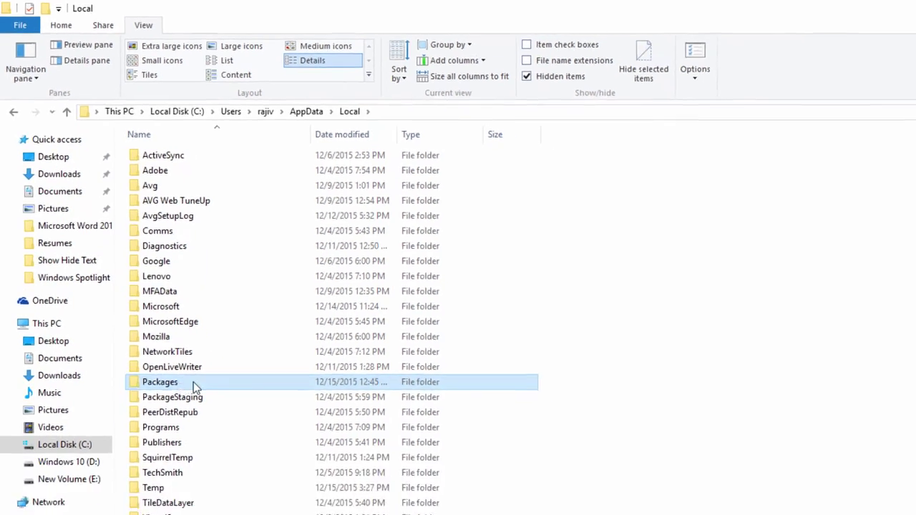
double_click(193, 382)
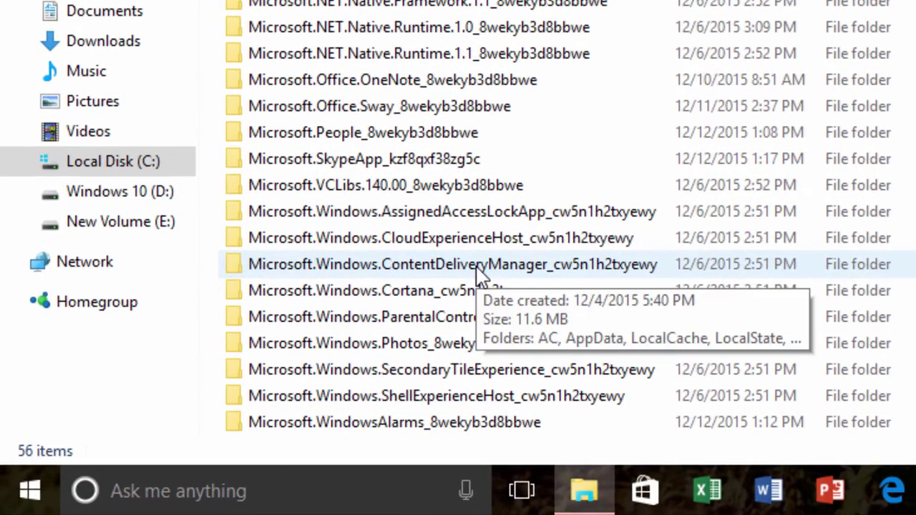
left_click(481, 274)
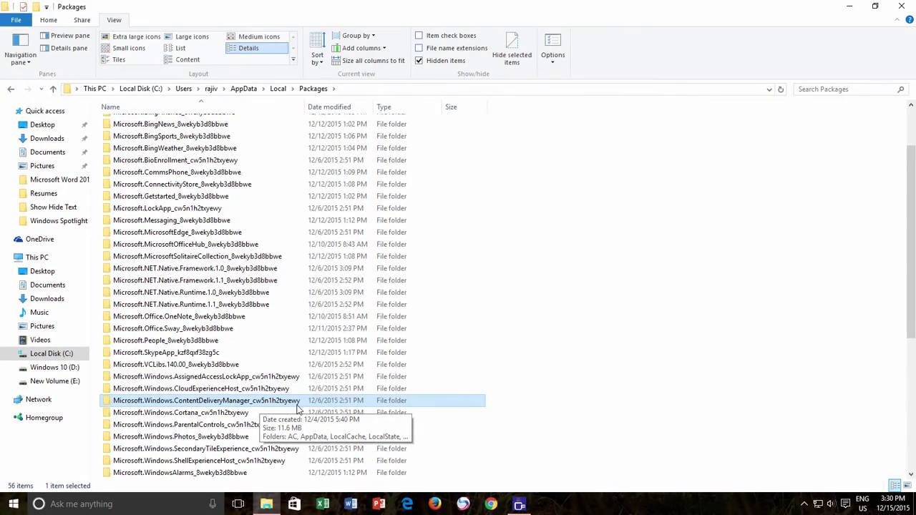
double_click(287, 404)
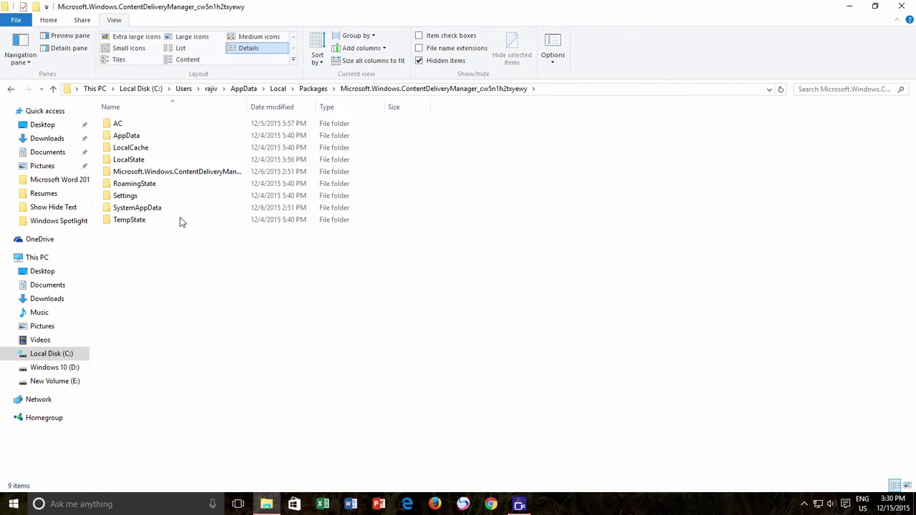
double_click(143, 160)
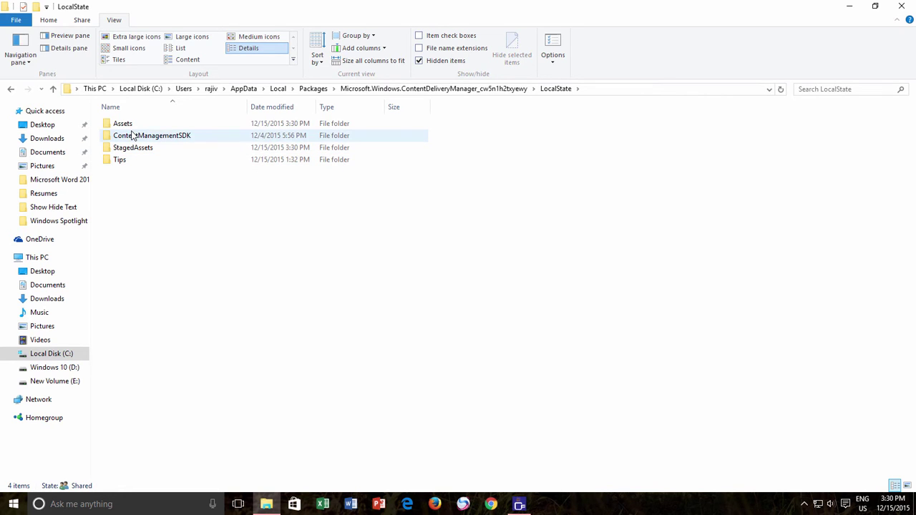
double_click(131, 126)
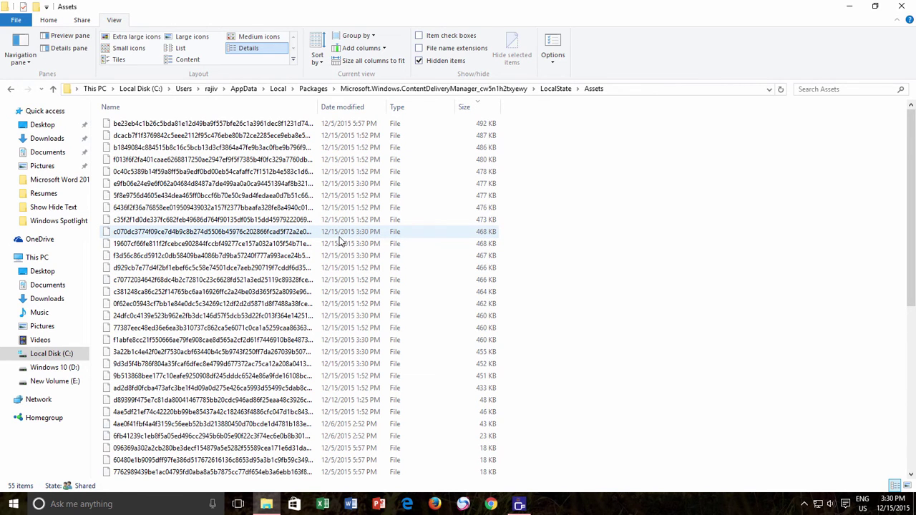
- Widen the Name column and sort by size descending, with the 492 KB file on top
scroll(333, 237, "down", 8)
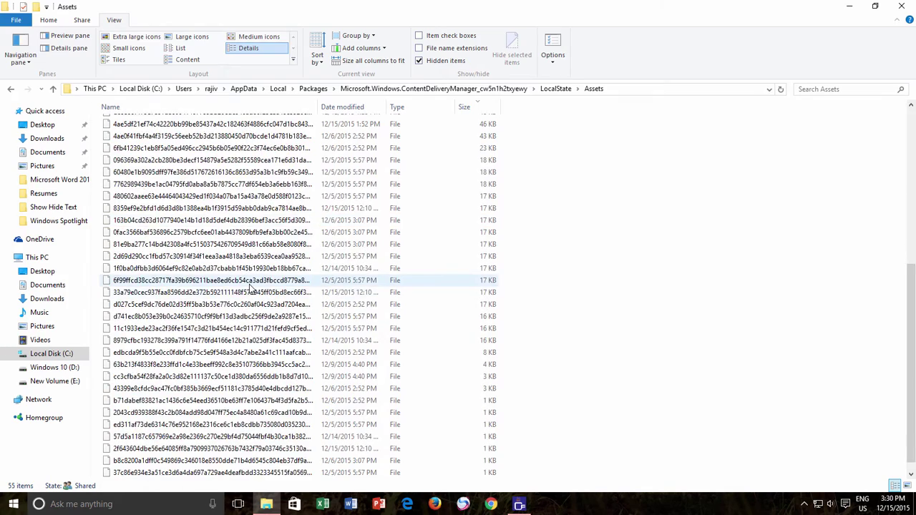
scroll(251, 286, "up", 8)
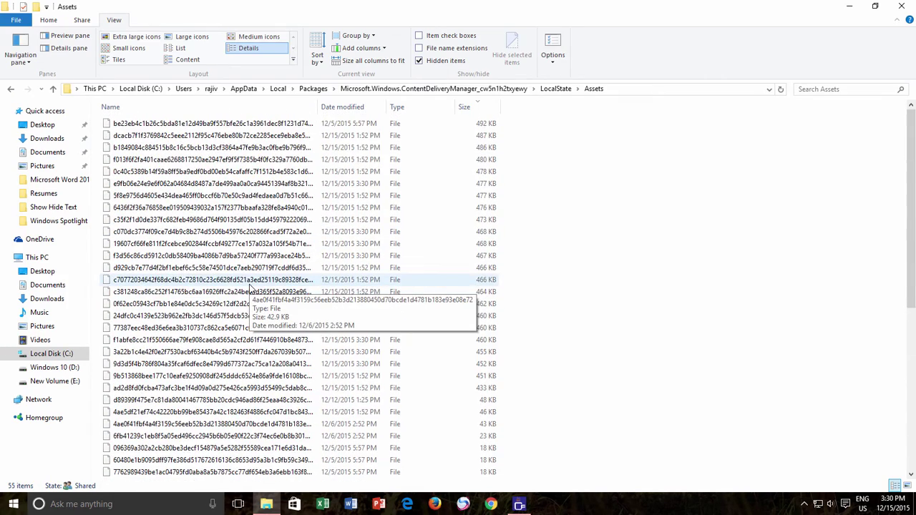
left_click_drag(319, 107, 386, 107)
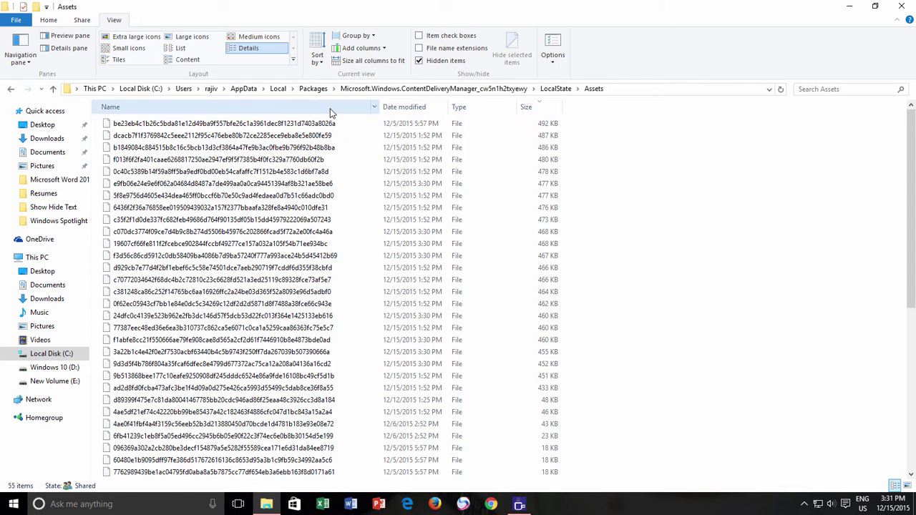
left_click(533, 109)
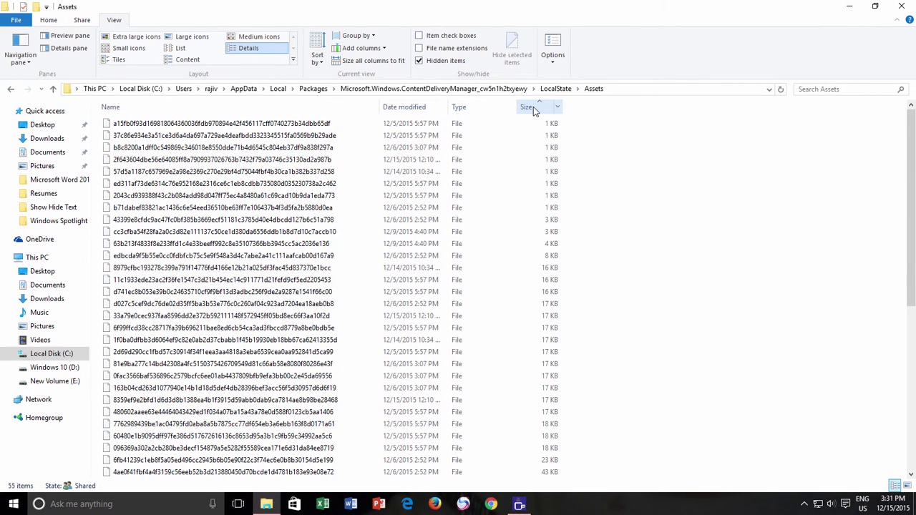
left_click(533, 109)
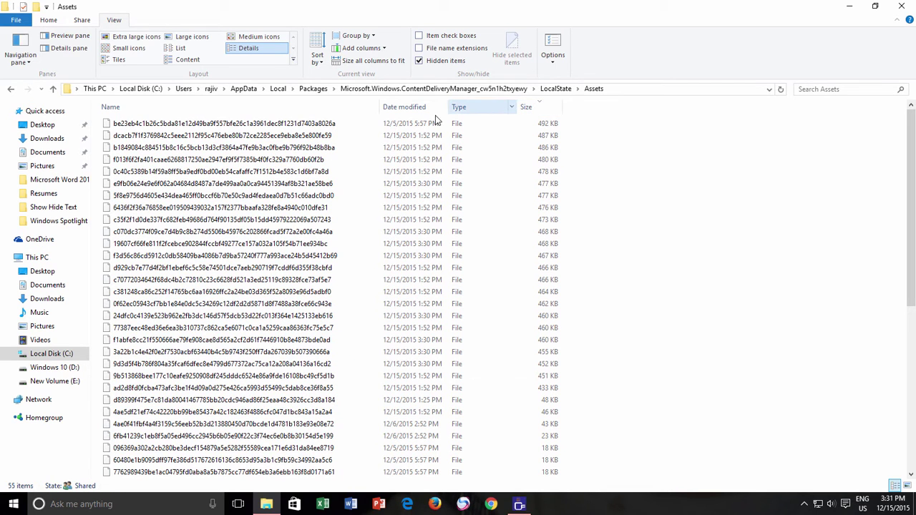
left_click(294, 127)
scroll(290, 214, "down", 5)
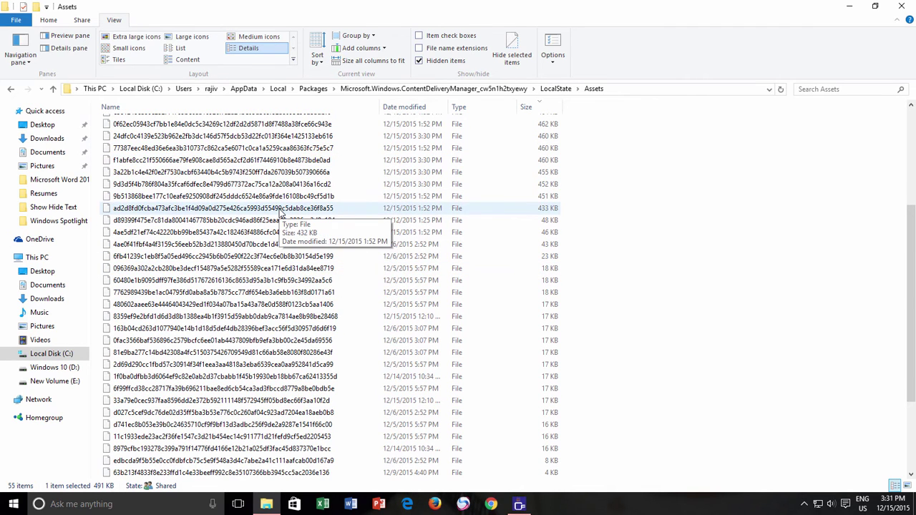
- Select the files from 492 KB down to 433 KB and copy all 23
left_click(280, 208, "shift")
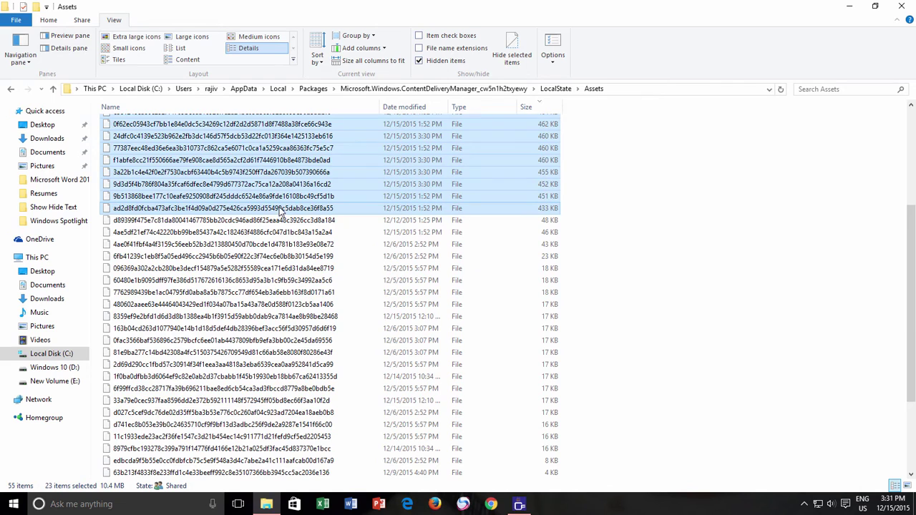
scroll(281, 209, "up", 5)
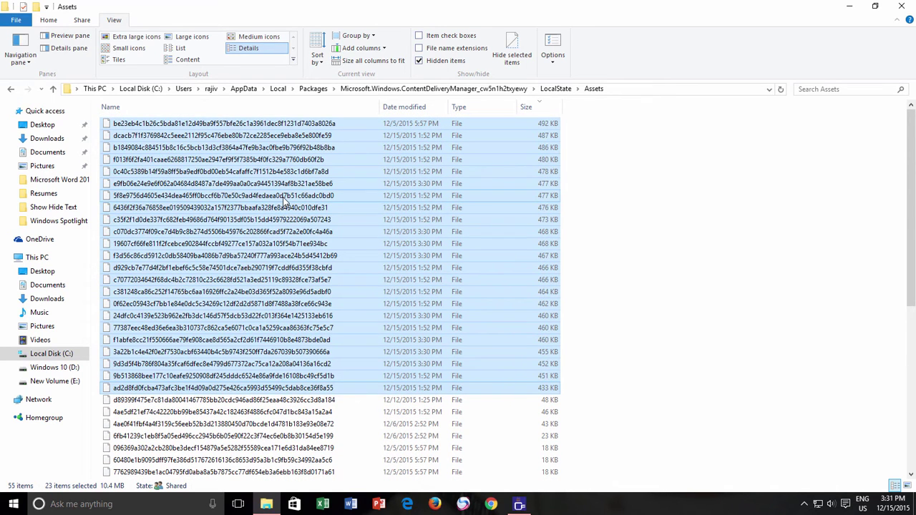
key("Return")
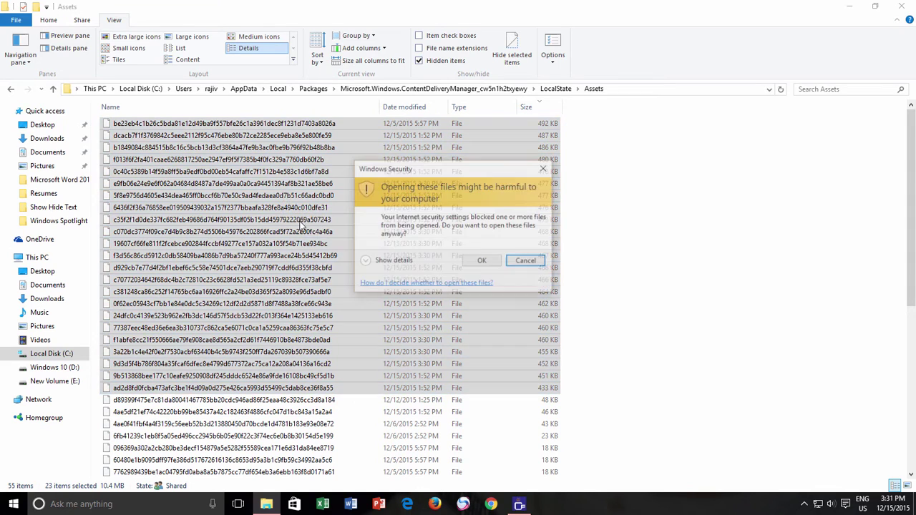
left_click(481, 261)
right_click(285, 191)
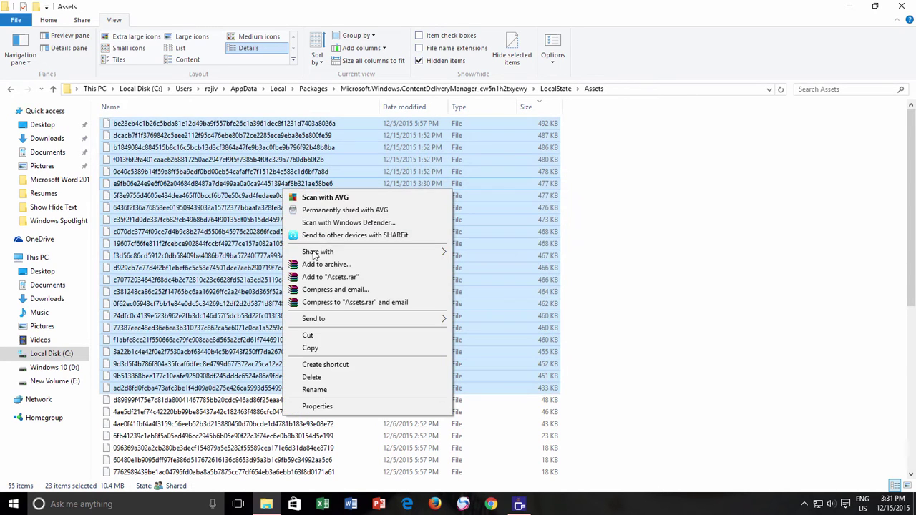
left_click(326, 349)
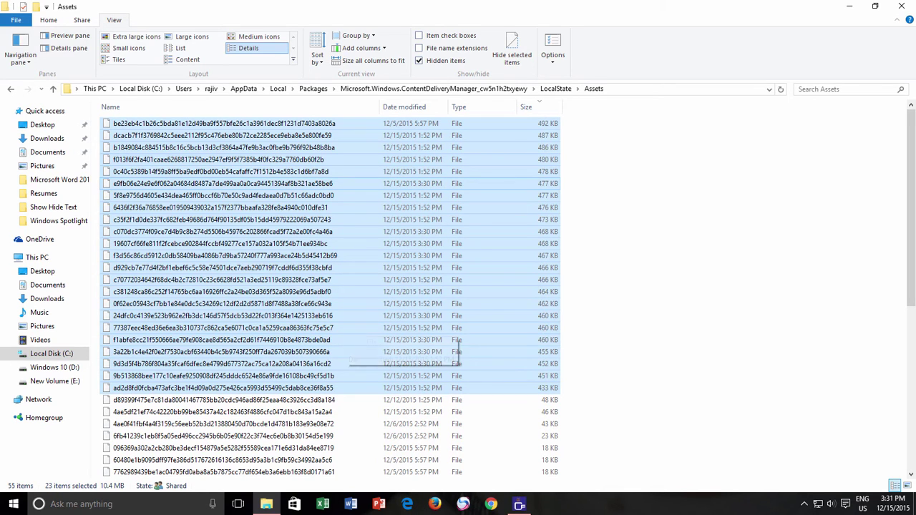
- Create a desktop folder named 'Windows Spotlight' and open it
left_click(902, 5)
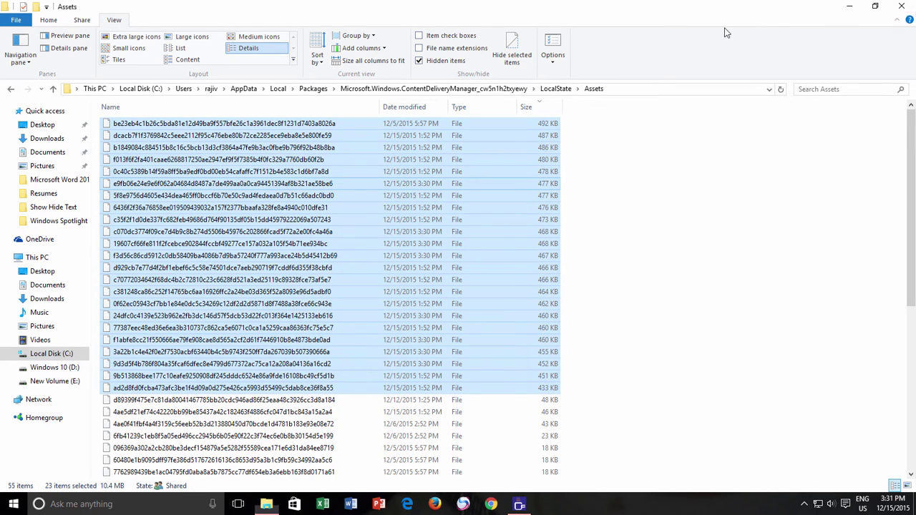
right_click(316, 140)
mouse_move(433, 252)
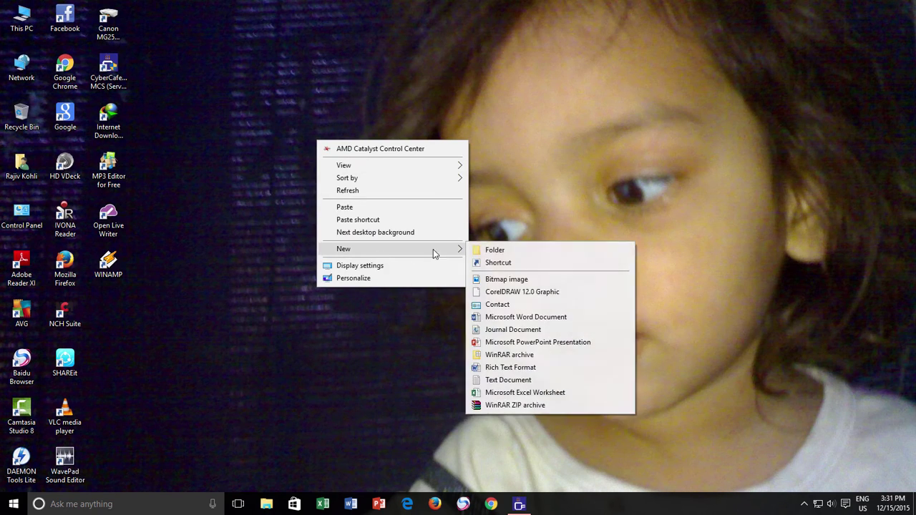
left_click(498, 250)
type("Windows")
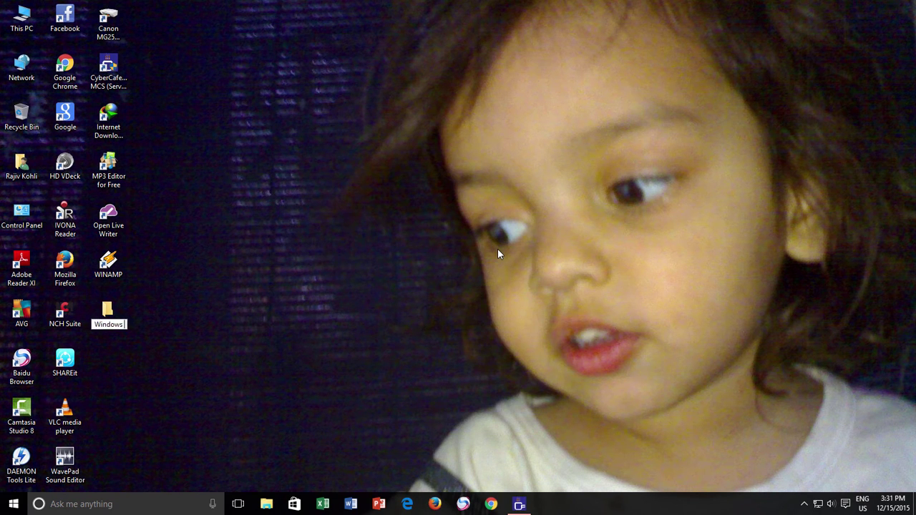
type(" Spotlight")
key("Return")
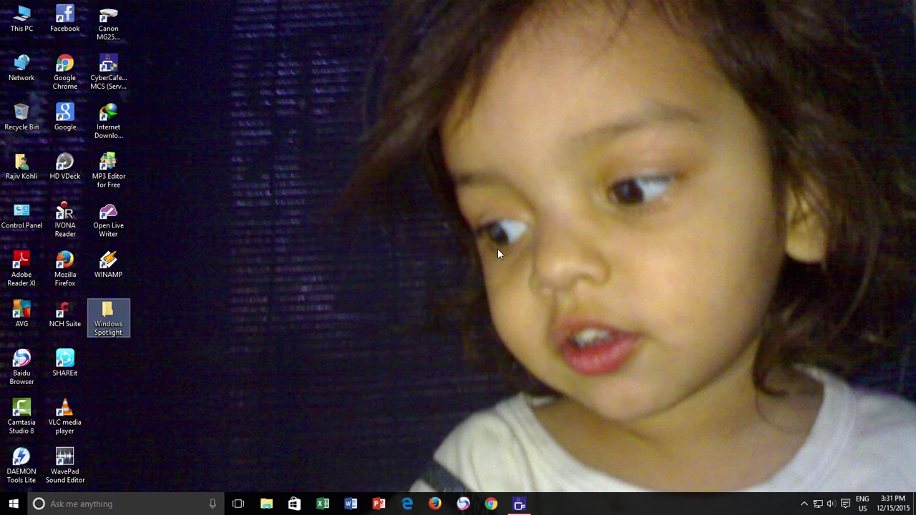
key("Return")
- Paste the 23 copied files (10.4 MB) into the folder and widen the Name column
right_click(459, 232)
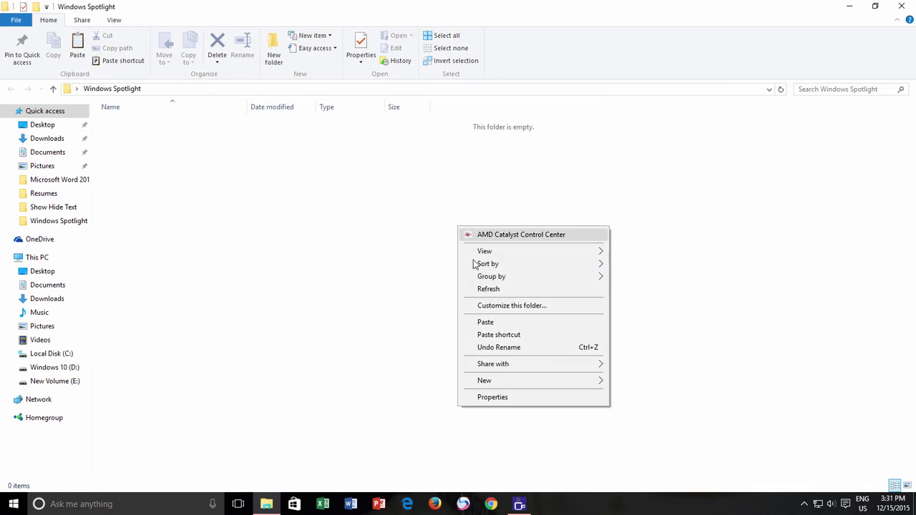
left_click(486, 322)
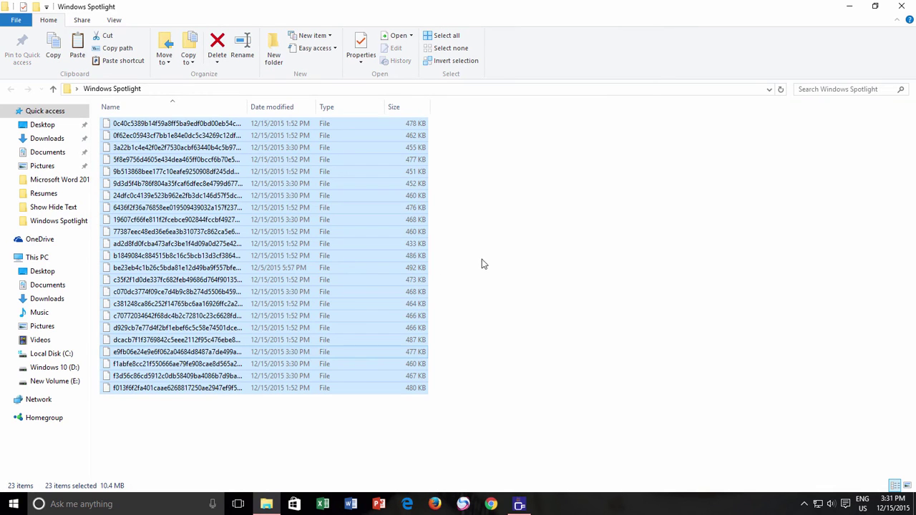
left_click(493, 245)
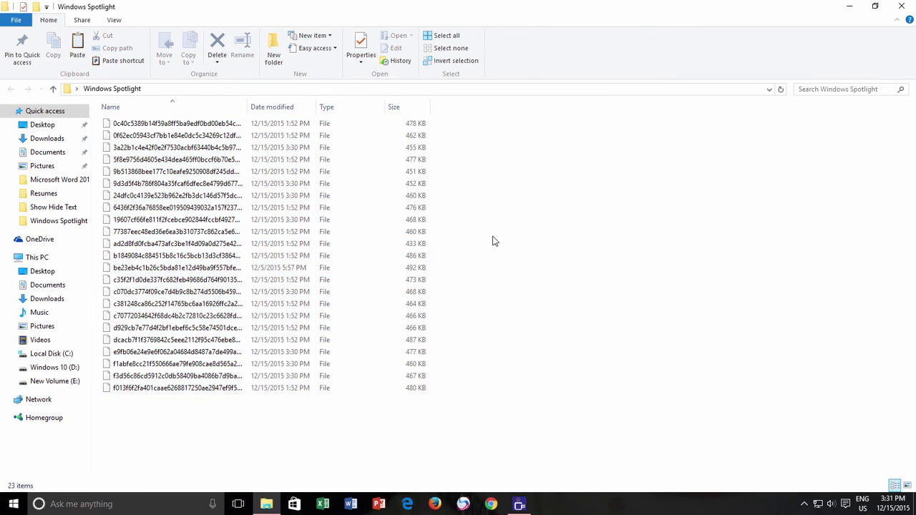
left_click_drag(291, 105, 375, 107)
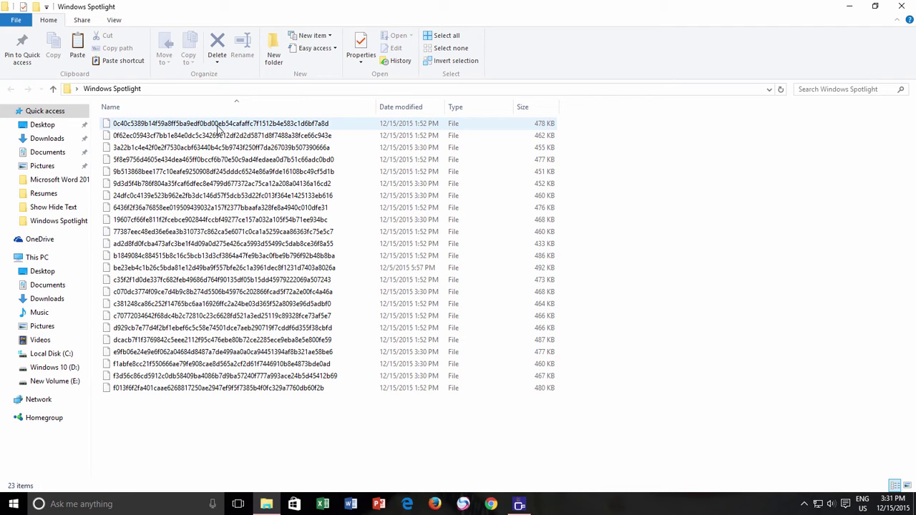
- Select all 23 files and batch-rename them to 'windows spotlight'
key("ctrl+a")
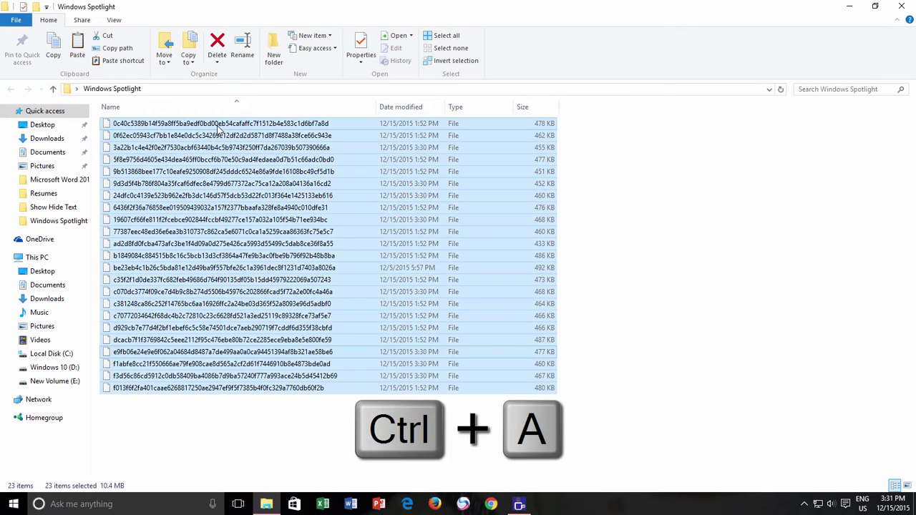
left_click(611, 130)
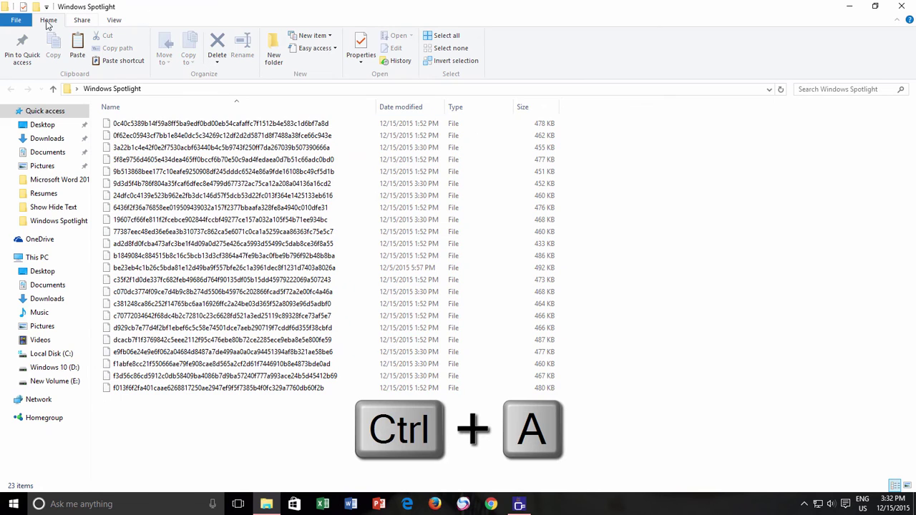
left_click(449, 36)
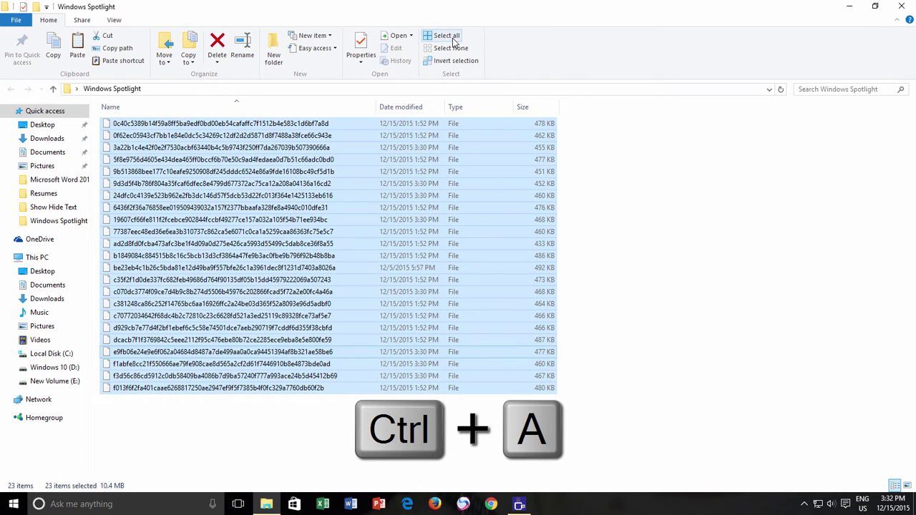
right_click(278, 123)
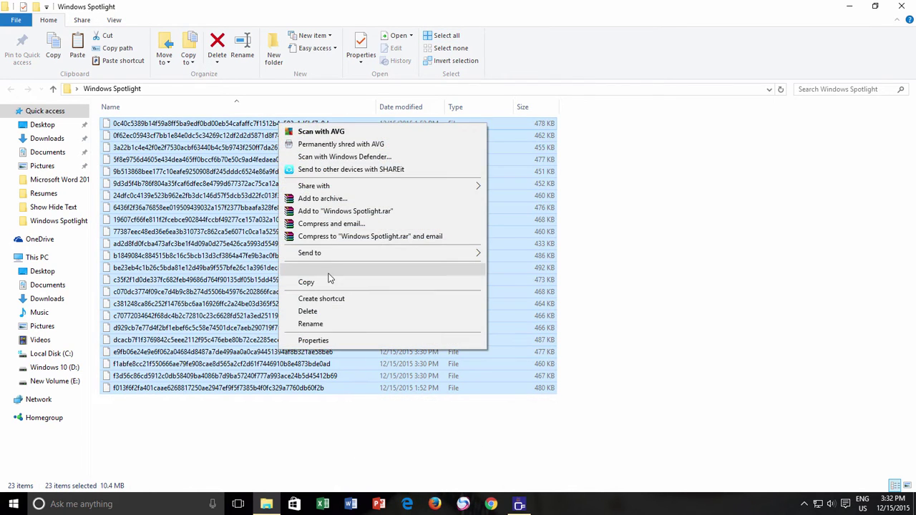
left_click(317, 324)
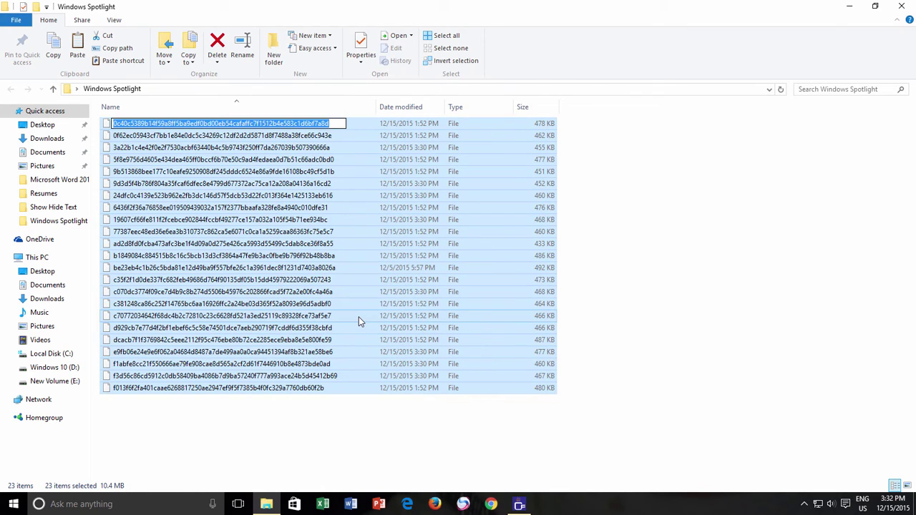
type("spotlight")
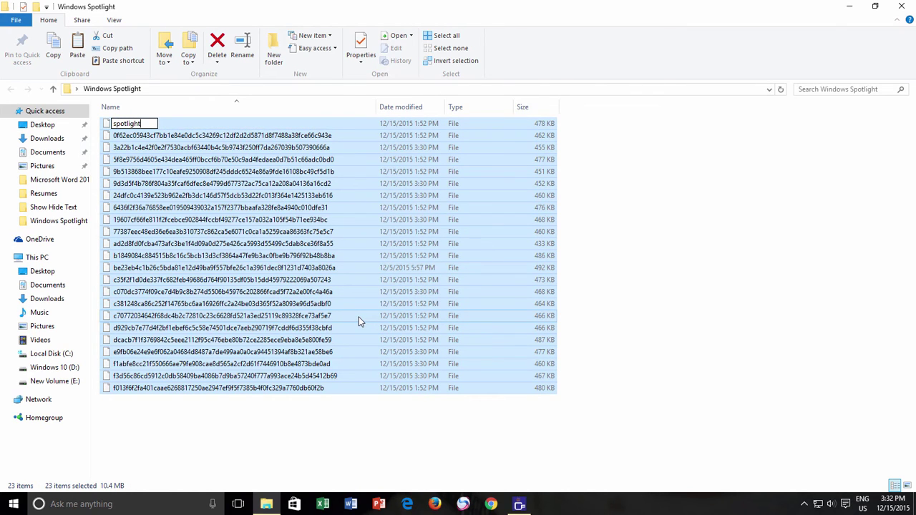
key("F2")
key("Home")
type("windows")
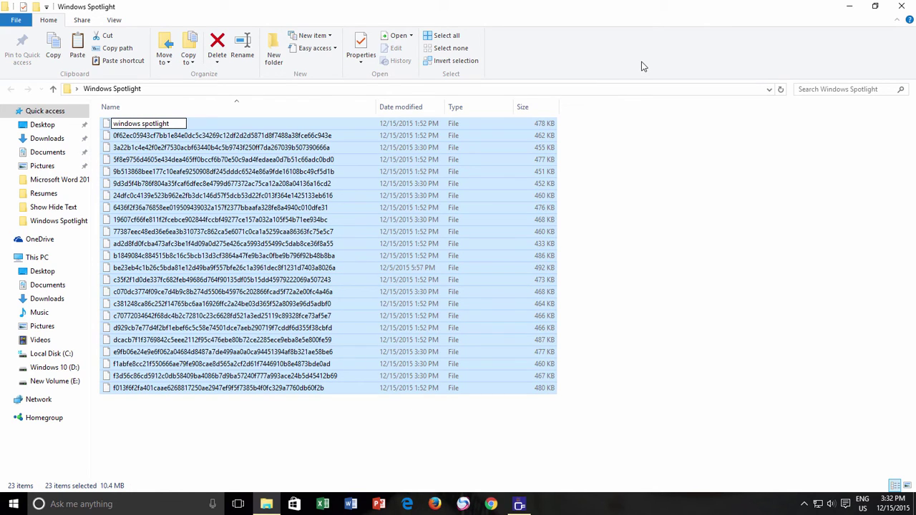
key("Return")
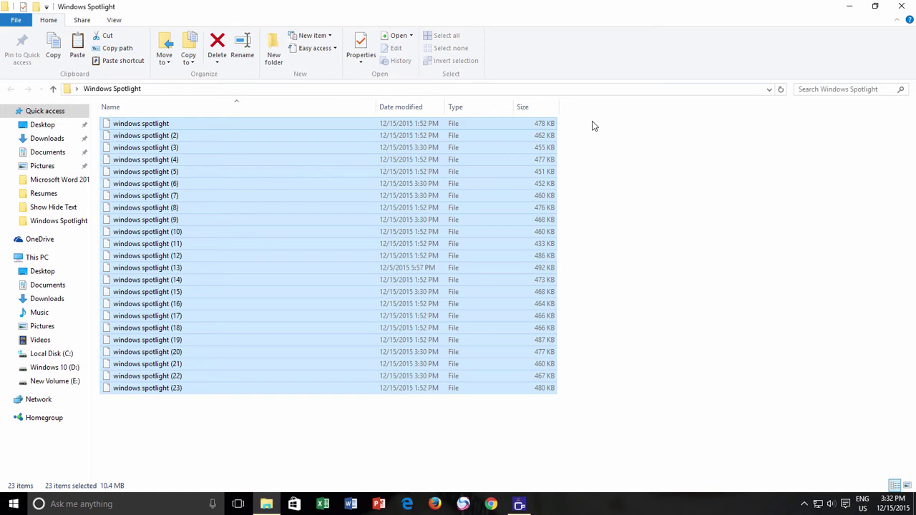
left_click(592, 126)
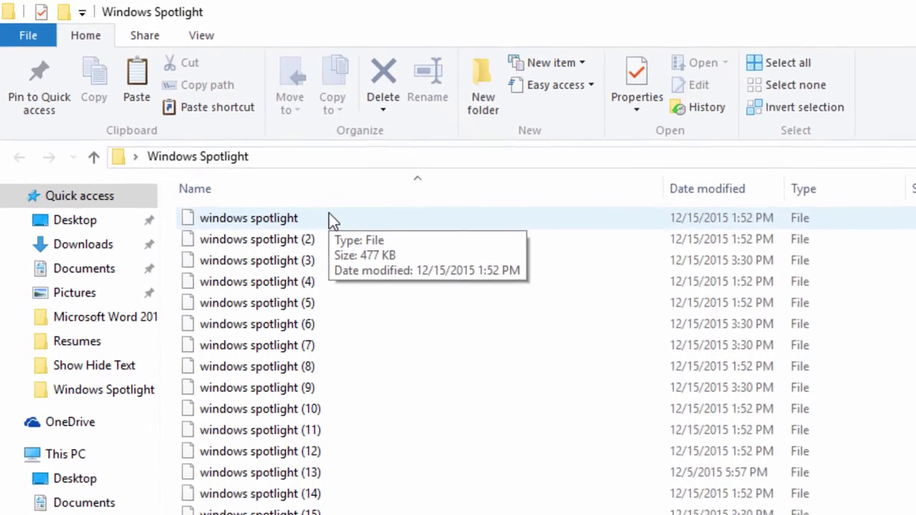
left_click(501, 229)
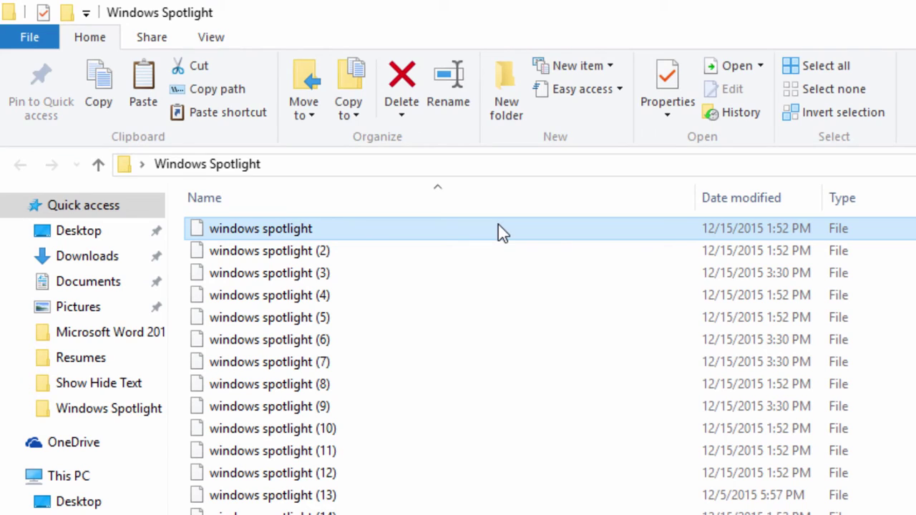
key("F2")
key("End")
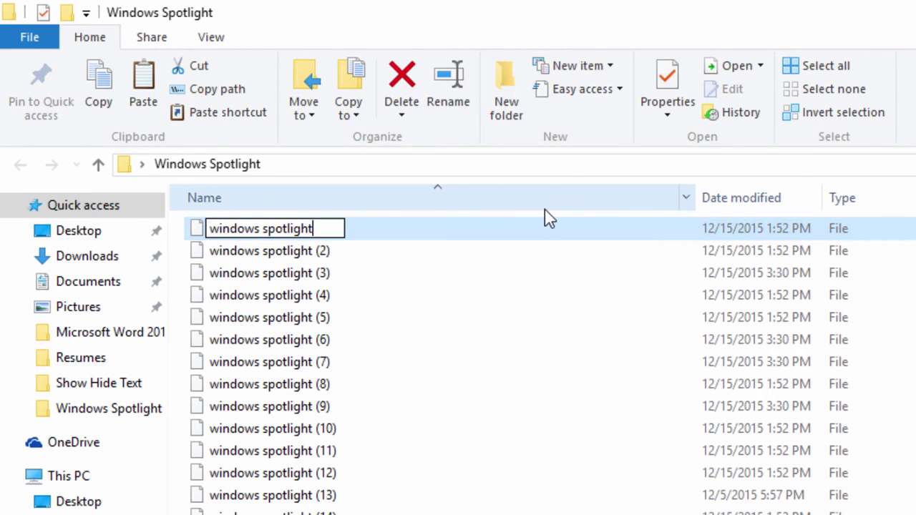
key("Return")
key("F2")
key("End")
type(".jpg")
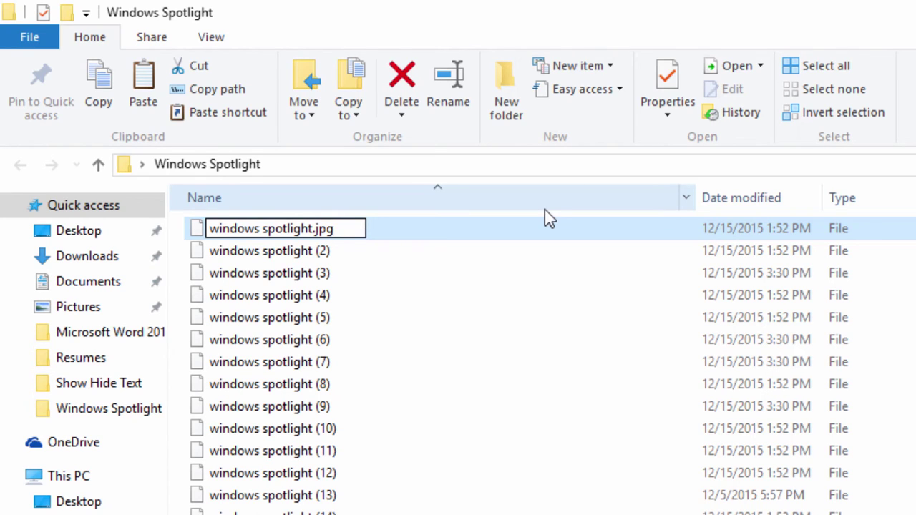
key("Return")
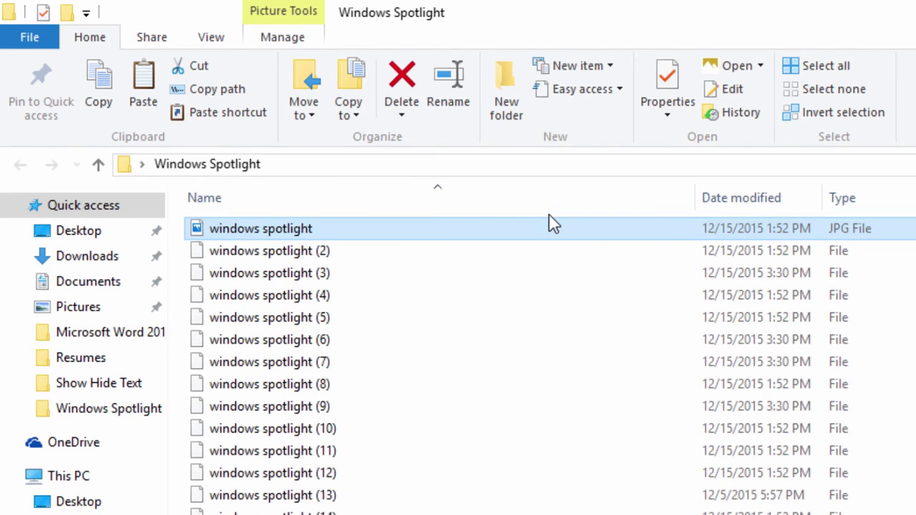
key("ctrl+z")
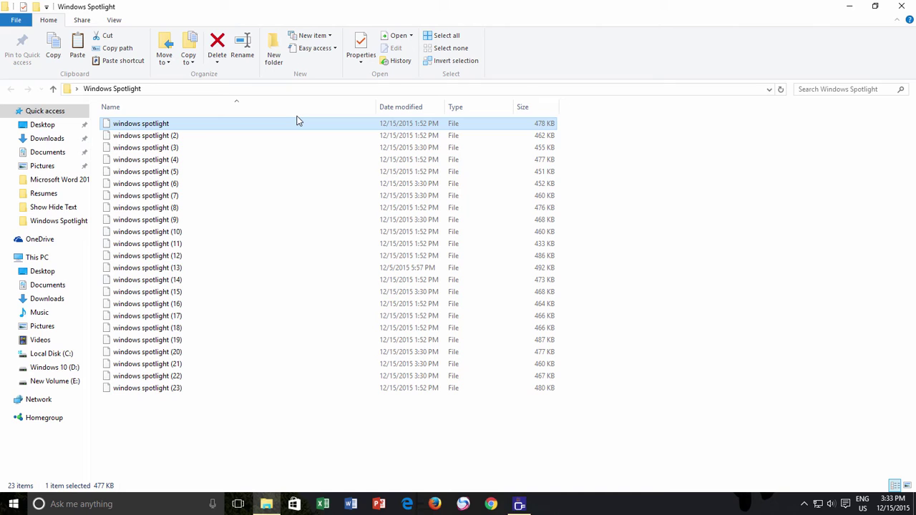
- Open a Command Prompt in the desktop's Windows Spotlight folder and move its window lower on screen
left_click(653, 191)
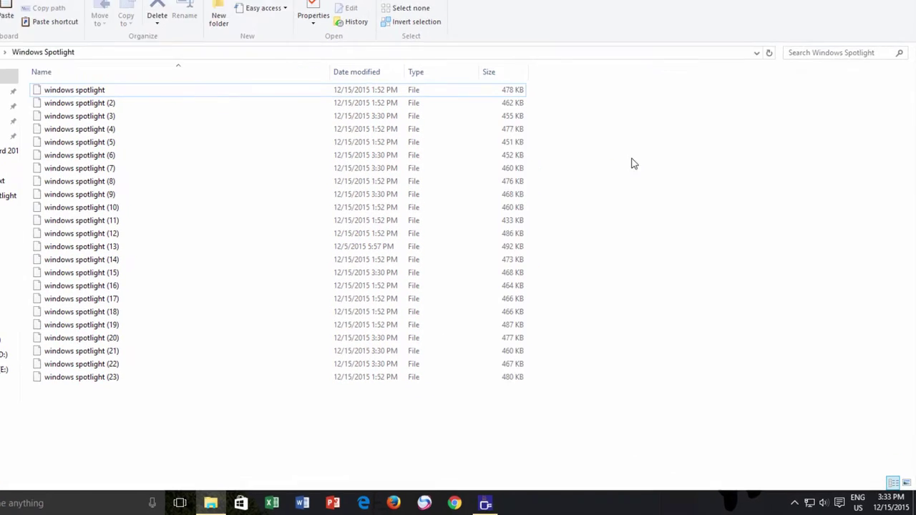
right_click(654, 191)
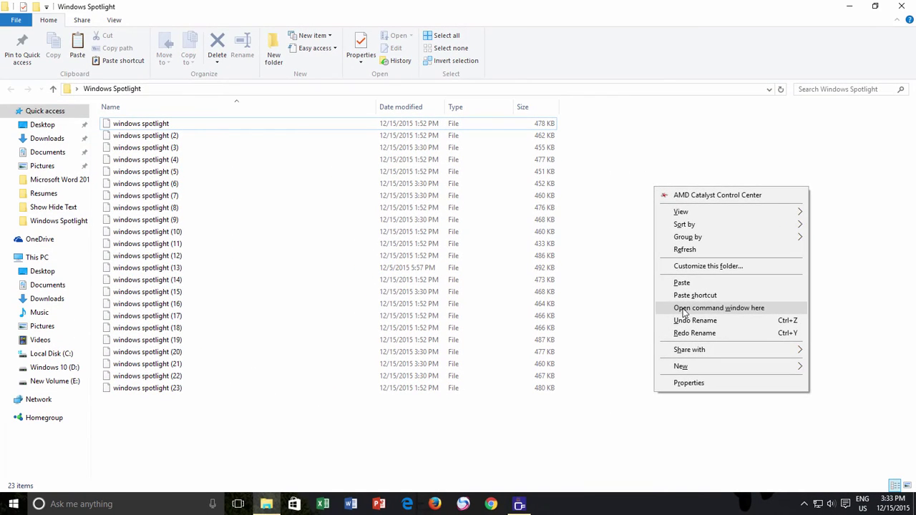
left_click(683, 309)
left_click_drag(408, 23, 505, 225)
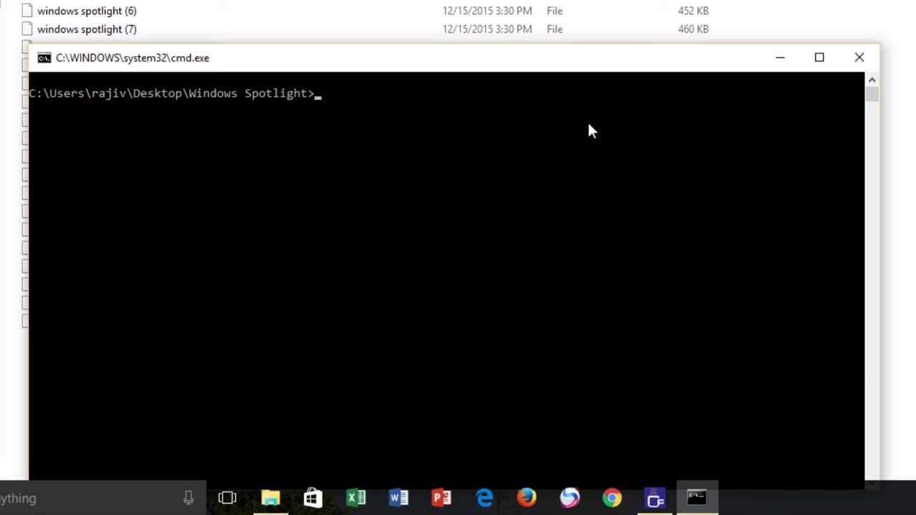
- Run 'rename *.* *.jpg' so every Spotlight file gets a .jpg extension
type("rename ")
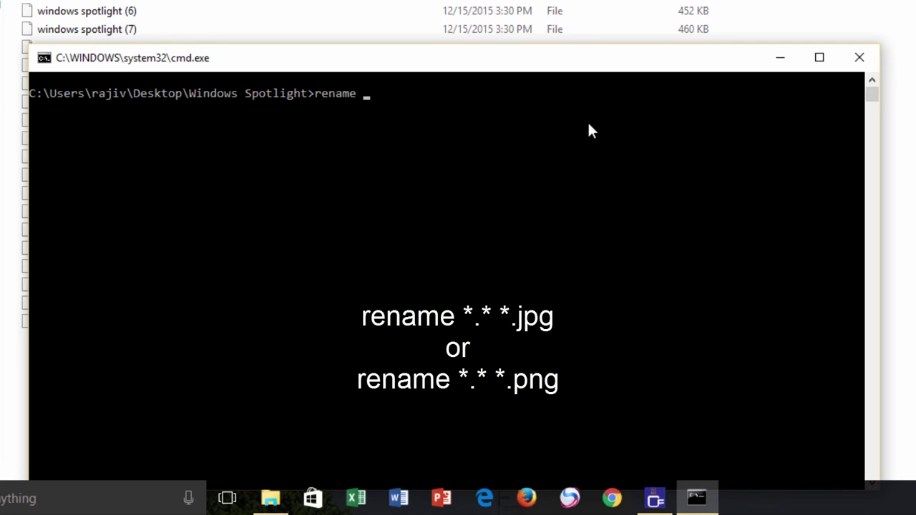
type("*.")
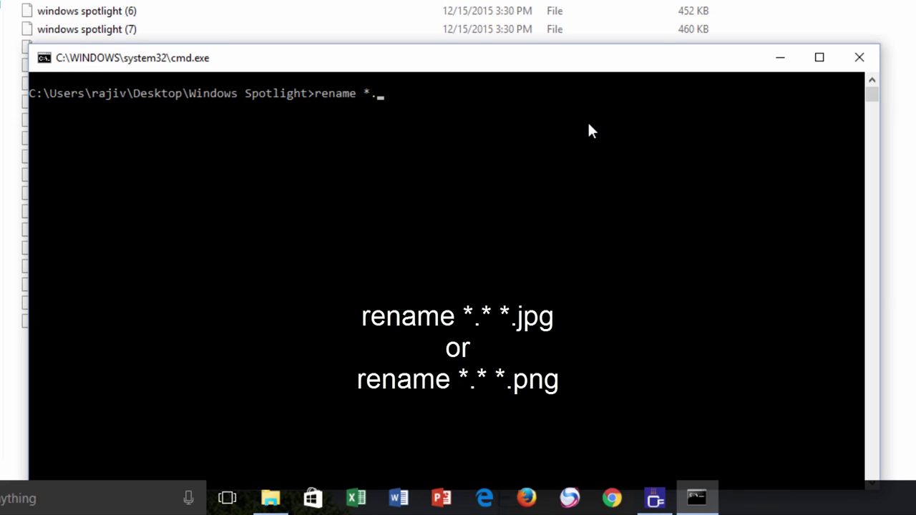
type("* *.jpg")
key("Return")
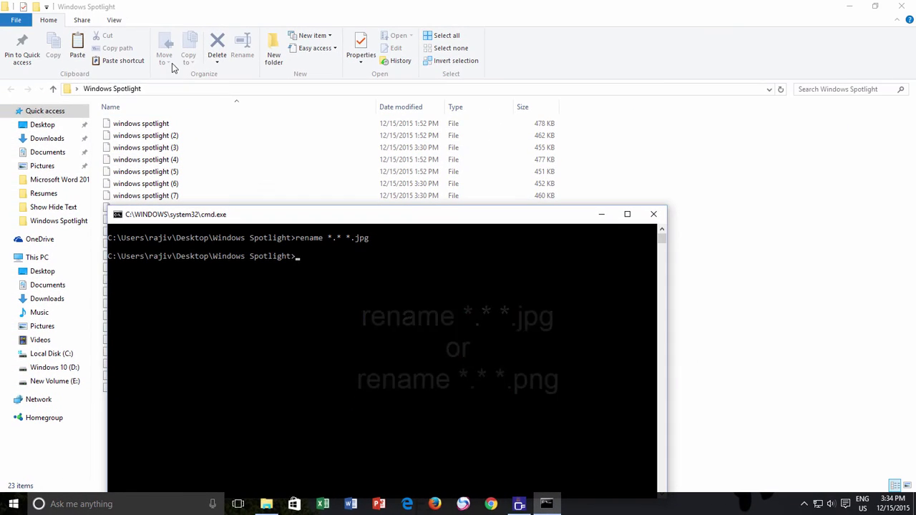
- Switch the Windows Spotlight folder to Large icons and refresh so all 23 thumbnails load
left_click(131, 27)
left_click(120, 22)
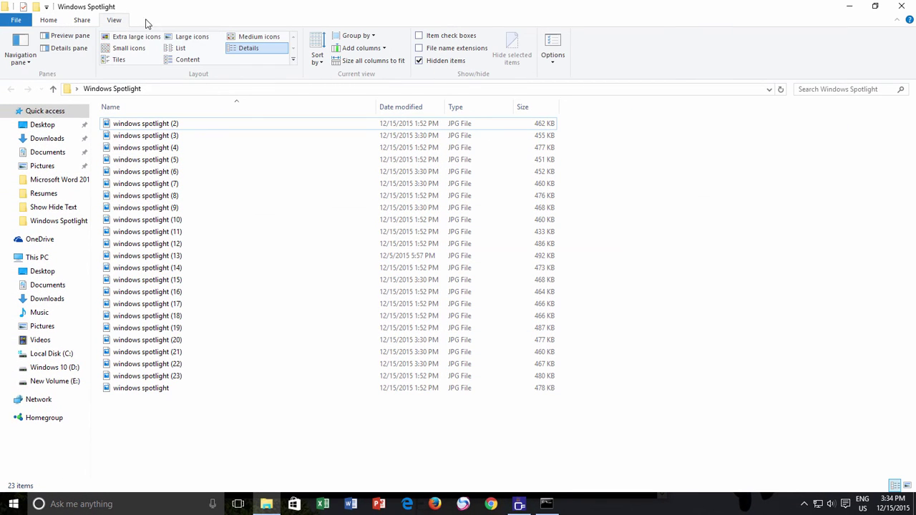
left_click(180, 38)
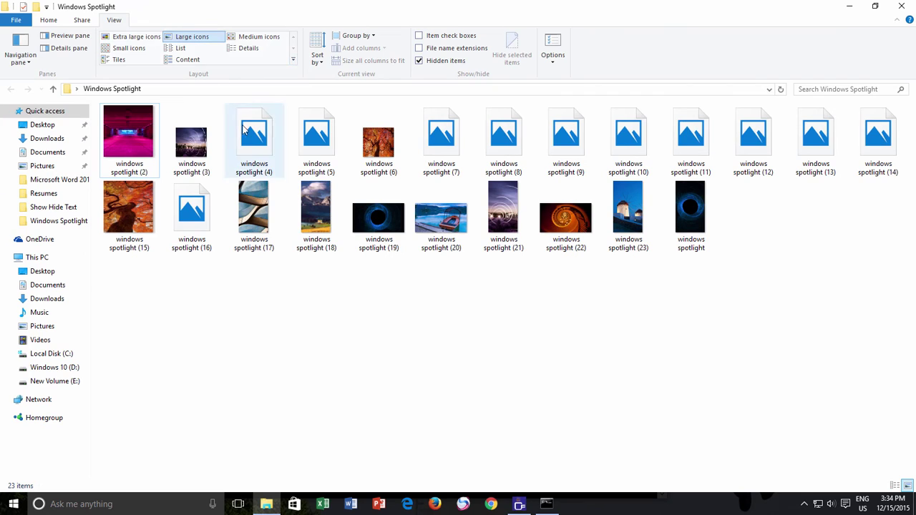
right_click(309, 299)
left_click(338, 360)
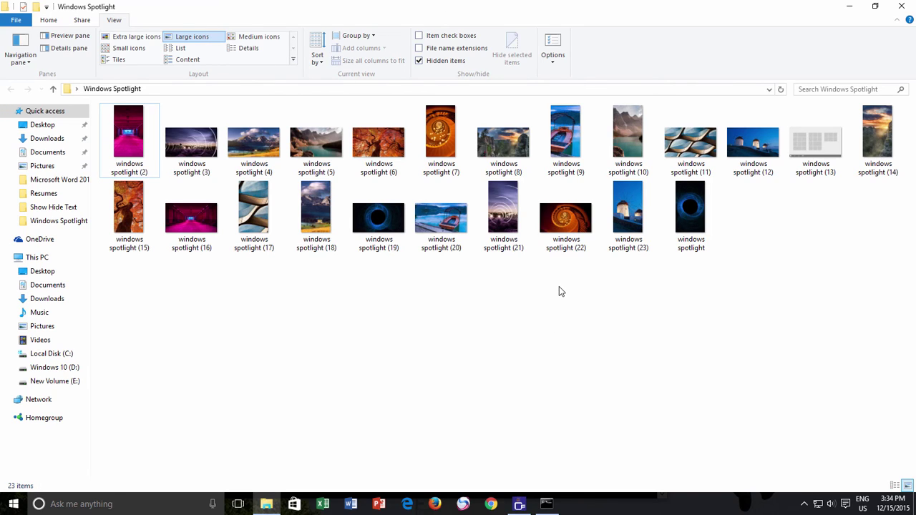
- Set windows spotlight (6), the red autumn-tree picture, as the desktop background, then close the folder
left_click(365, 149)
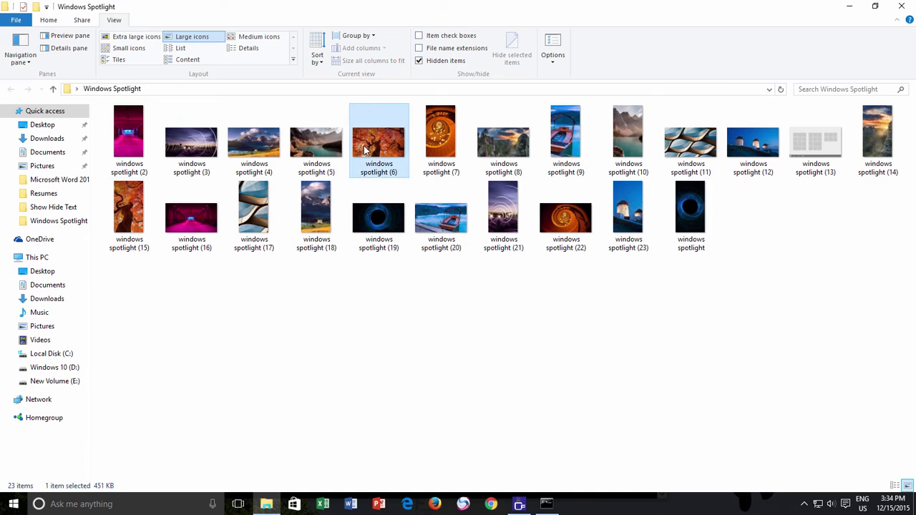
right_click(364, 148)
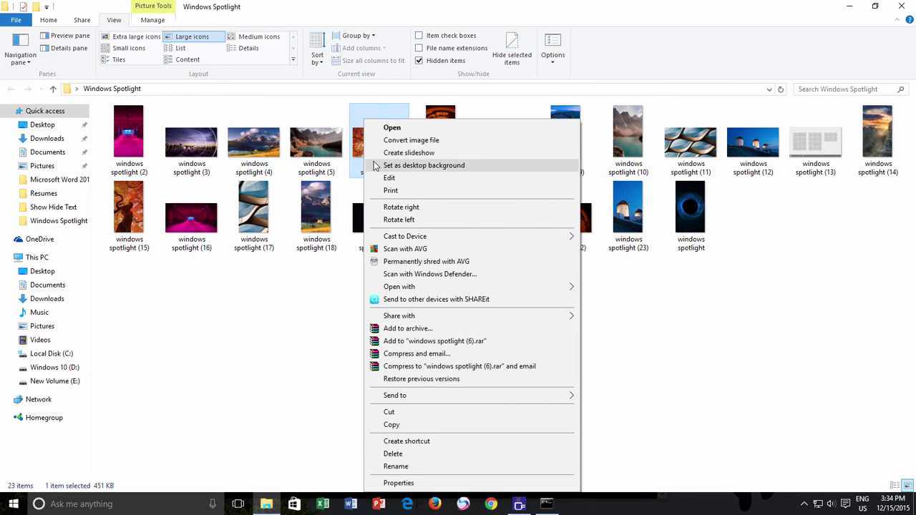
left_click(389, 167)
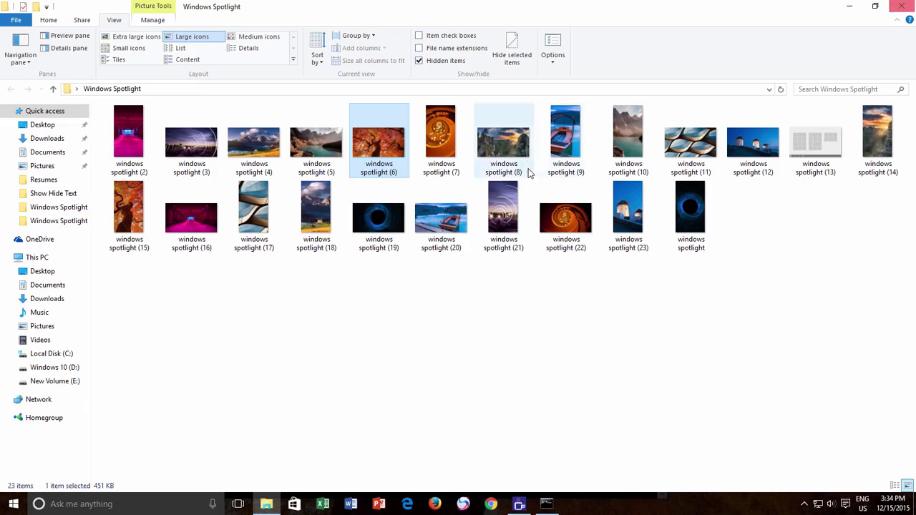
left_click(901, 6)
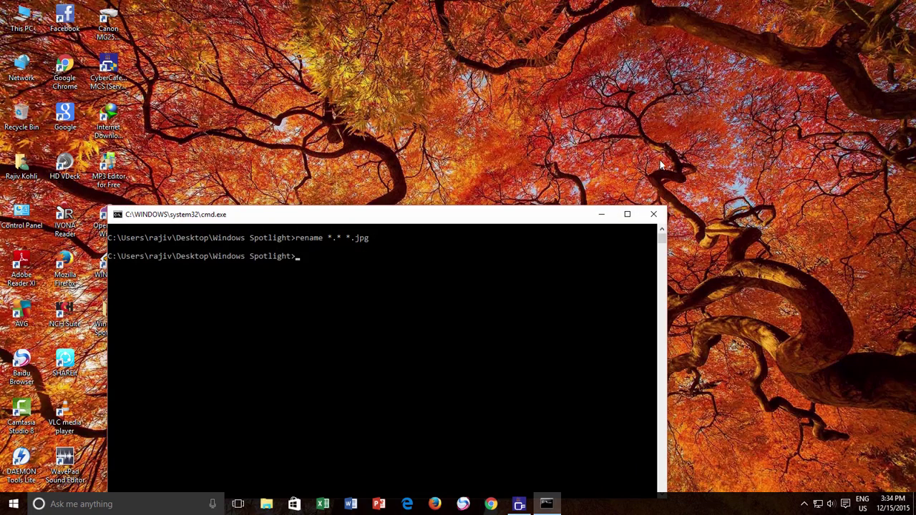